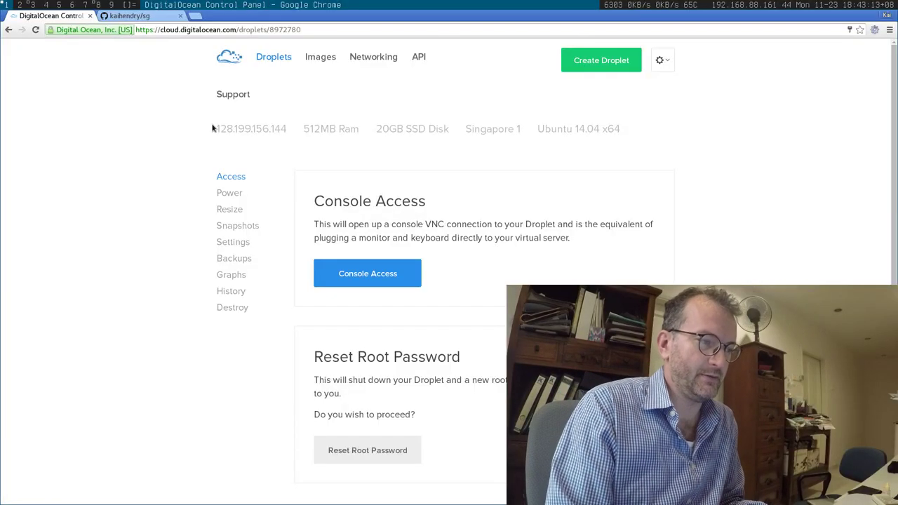
# - Copy the droplet IP 128.199.156.144 and launch a new st terminal via dmenu
pyautogui.moveTo(212, 129); pyautogui.dragTo(285, 132)
pyautogui.hotkey('ctrl', 'c')
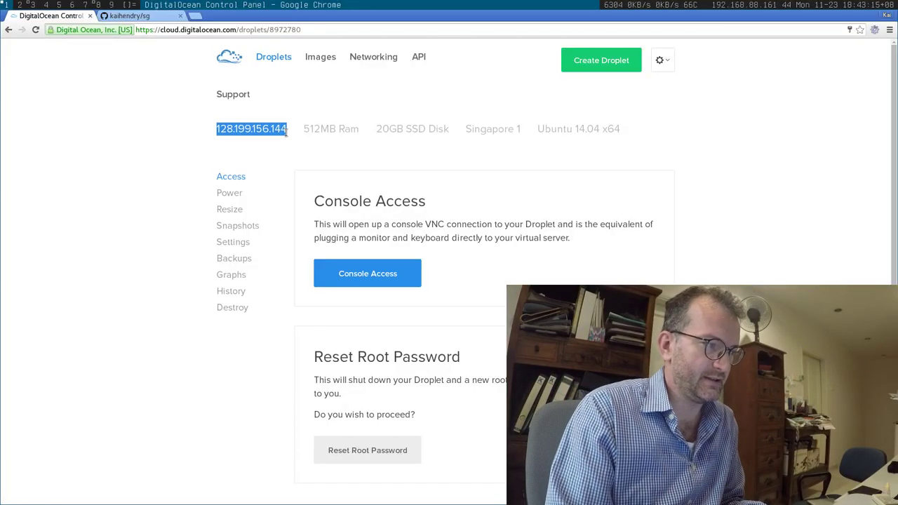
pyautogui.hotkey('alt', 'p')
pyautogui.write('st.')
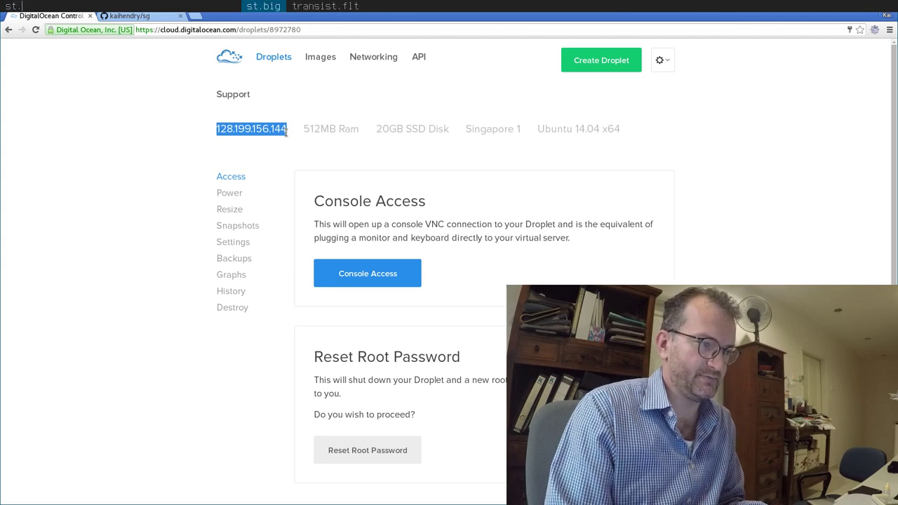
pyautogui.press('Return')
pyautogui.hotkey('alt', 'shift', '2')
pyautogui.hotkey('alt', '2')
pyautogui.write('ssh root@')
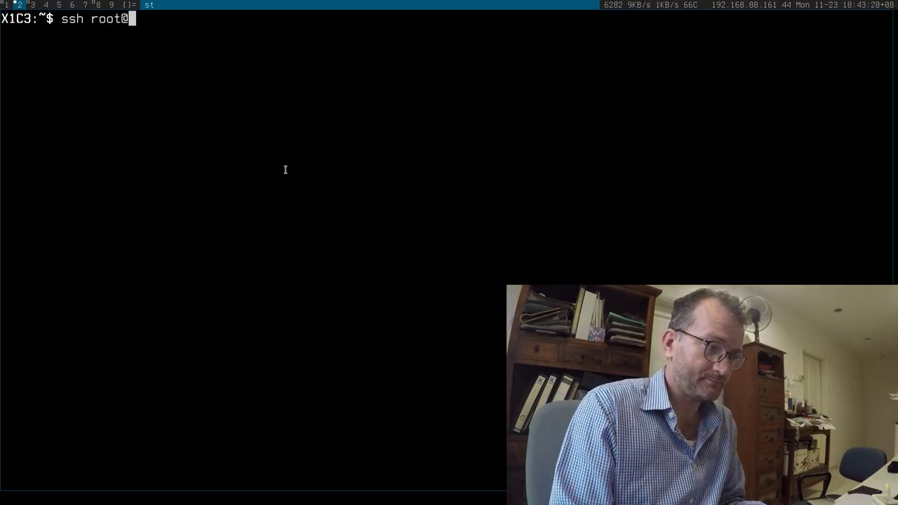
pyautogui.hotkey('ctrl', 'shift', 'v')
pyautogui.press('Return')
pyautogui.write('yes')
pyautogui.press('Return')
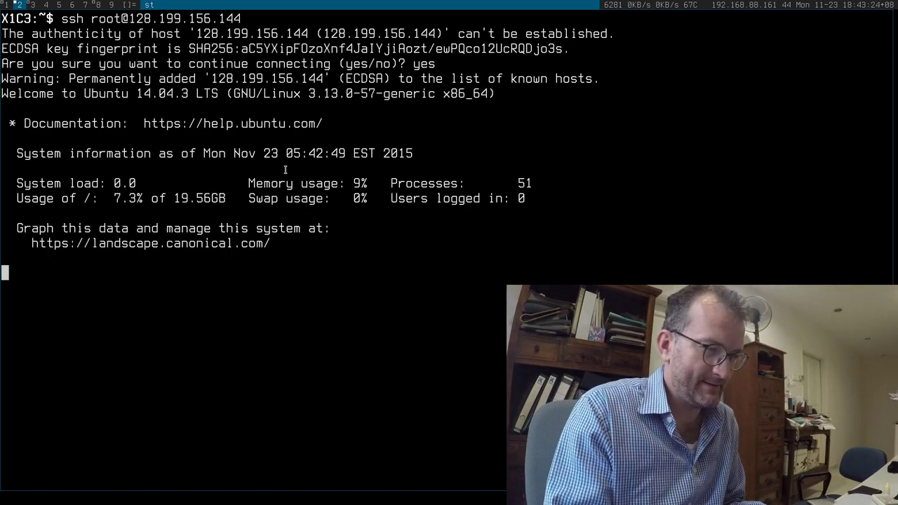
# - Install git, make, inotify-tools and nginx on the droplet with apt-get
pyautogui.write('apt-get install git make inotify-tools nginx')
pyautogui.press('Return')
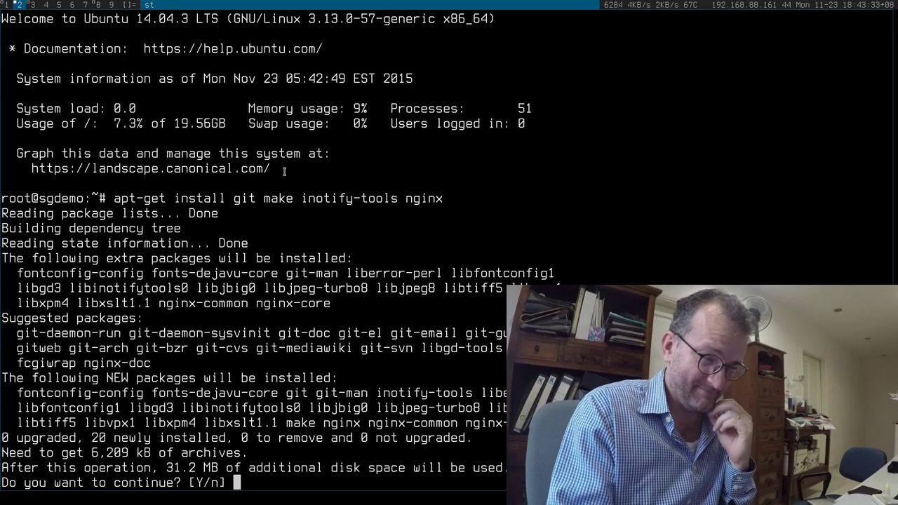
pyautogui.press('Return')
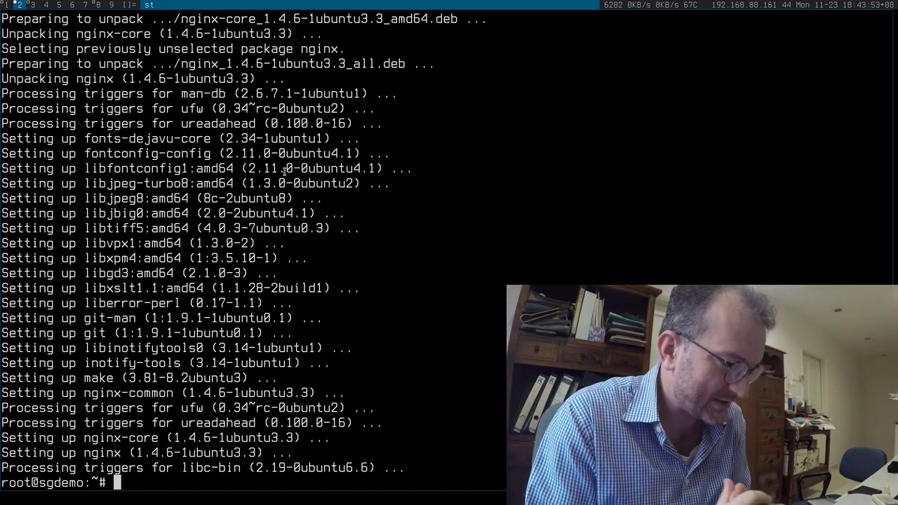
# - Copy the sg repository's SSH clone address from its GitHub page
pyautogui.hotkey('alt', '1')
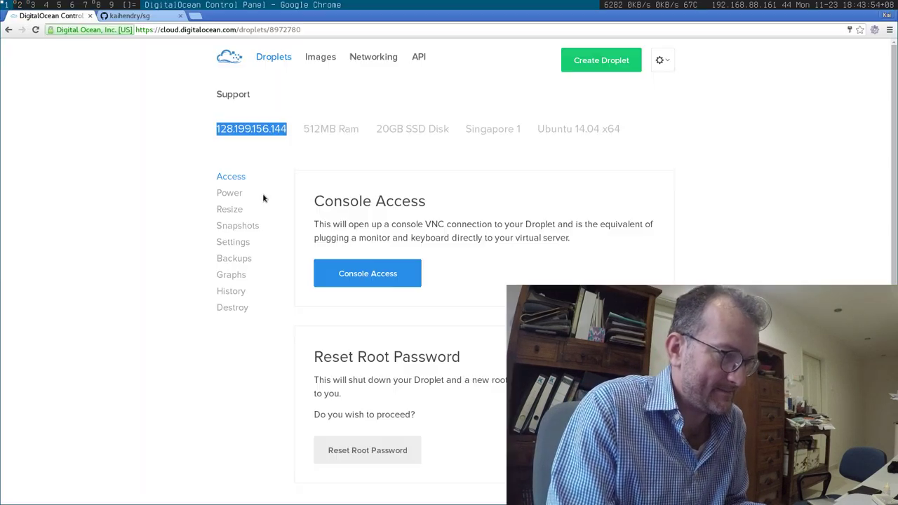
pyautogui.click(128, 14)
pyautogui.moveTo(540, 233); pyautogui.dragTo(572, 233)
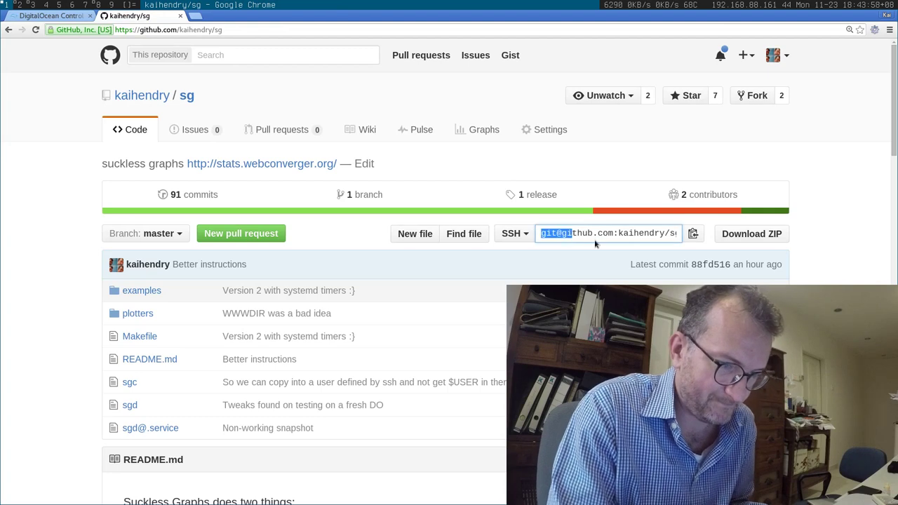
pyautogui.click(593, 233)
pyautogui.hotkey('ctrl', 'c')
pyautogui.hotkey('alt', '2')
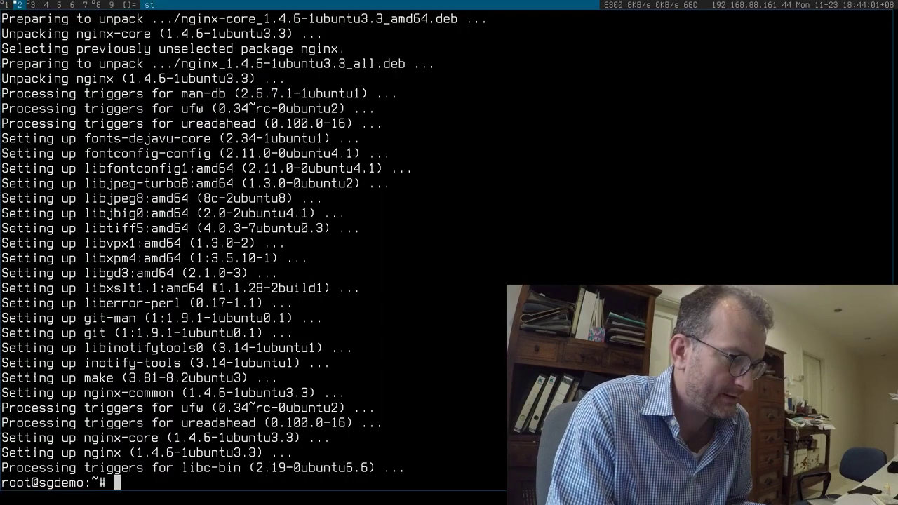
# - Clone the sg repository with git over SSH, accepting GitHub's host key
pyautogui.write('git clon')
pyautogui.write('e')
pyautogui.press('shift+Insert')
pyautogui.press('Return')
pyautogui.write('yes')
pyautogui.press('Return')
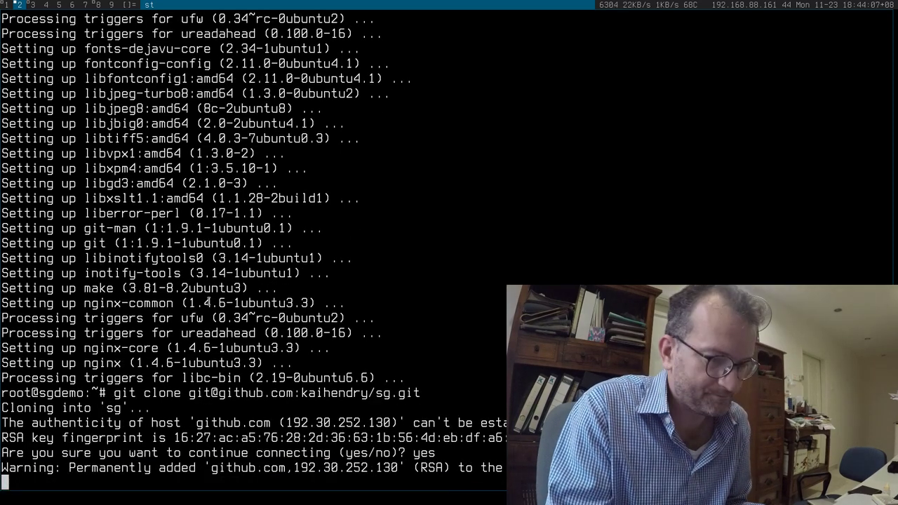
# - Build sg with make inside the sg folder, then return home
pyautogui.write('cd sg')
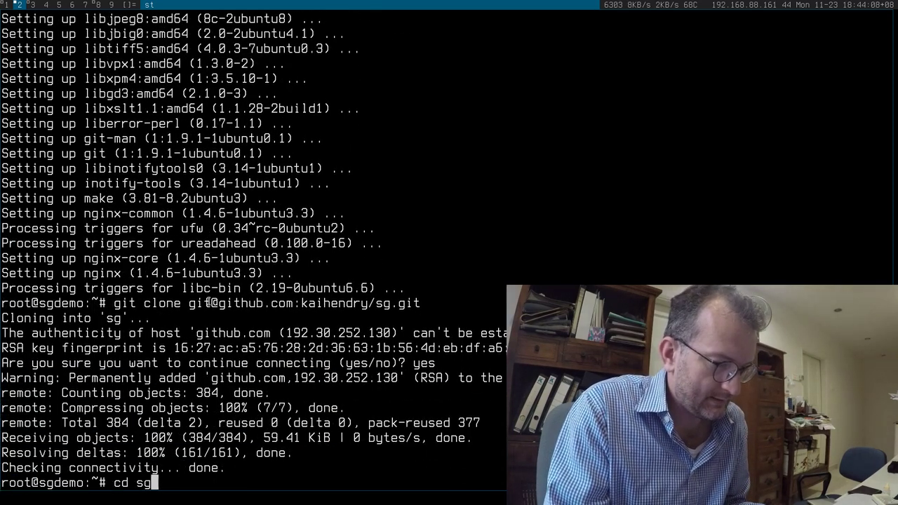
pyautogui.press('Return')
pyautogui.write('make')
pyautogui.press('Return')
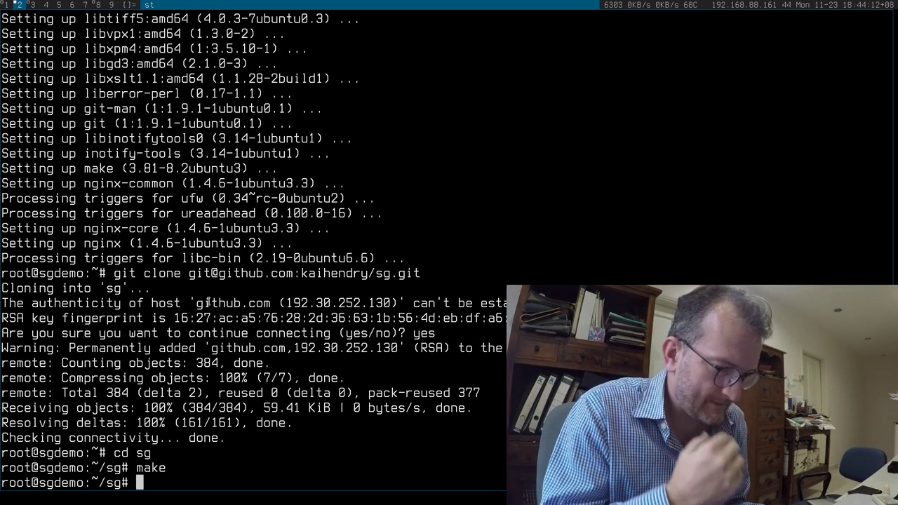
pyautogui.write('cd')
pyautogui.press('Return')
# - Attempt to start tmux, then export TERM=xterm so it can run
pyautogui.write('tmux a')
pyautogui.press('Return')
pyautogui.write('tmux')
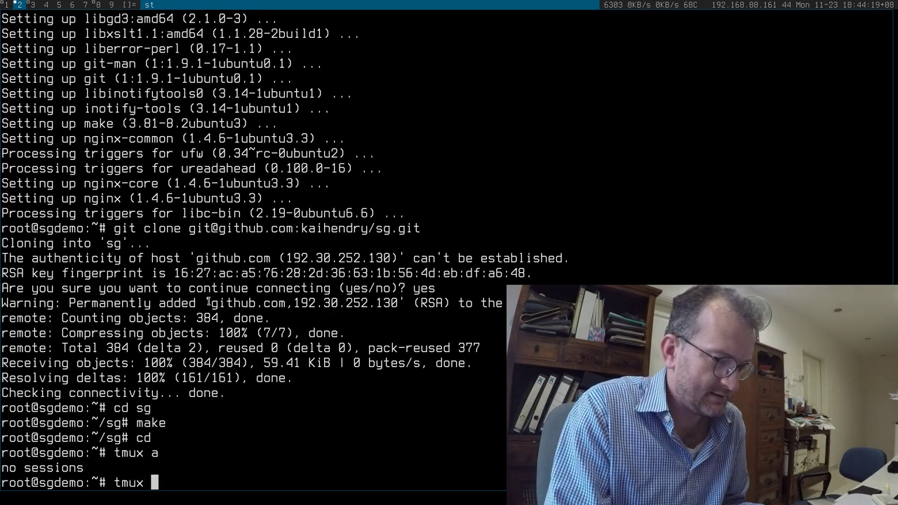
pyautogui.press('Return')
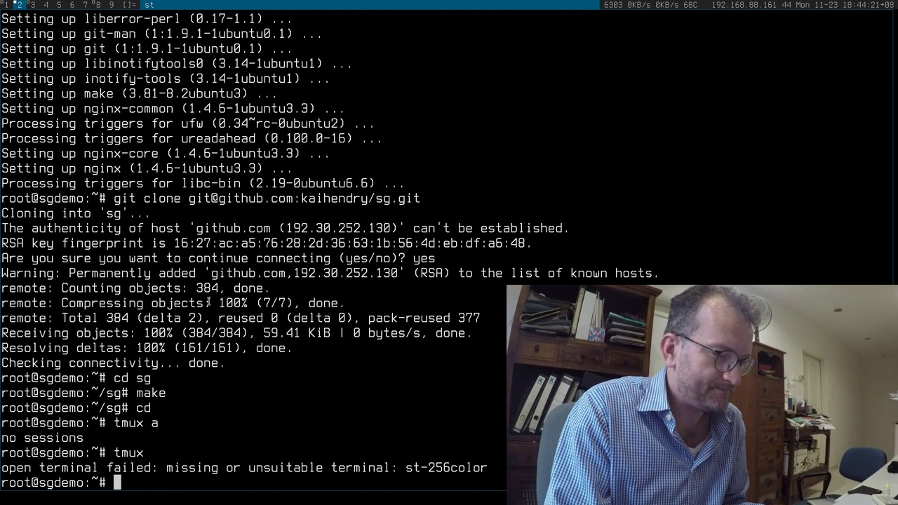
pyautogui.write('export TERM')
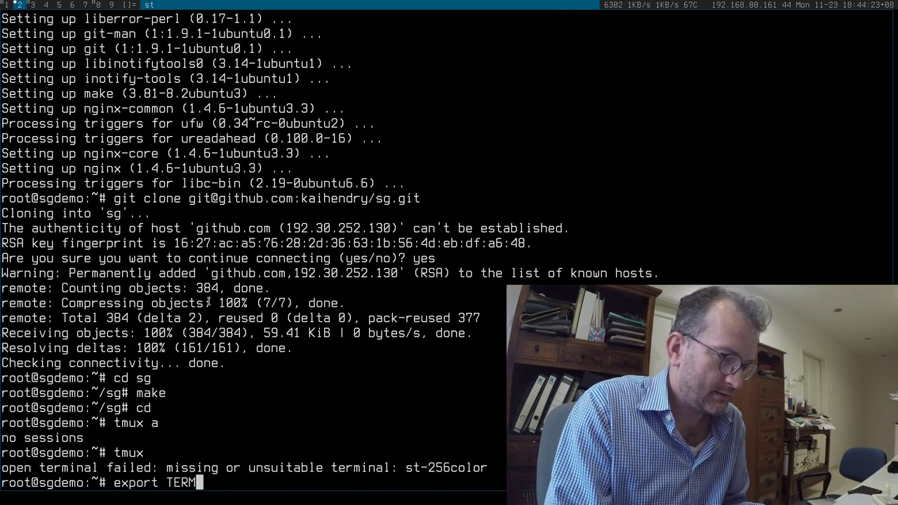
pyautogui.write('=xterm')
pyautogui.press('Return')
# - In a new tmux session, run ./sgd from the sg folder and open a second tmux window
pyautogui.write('tmux')
pyautogui.press('Return')
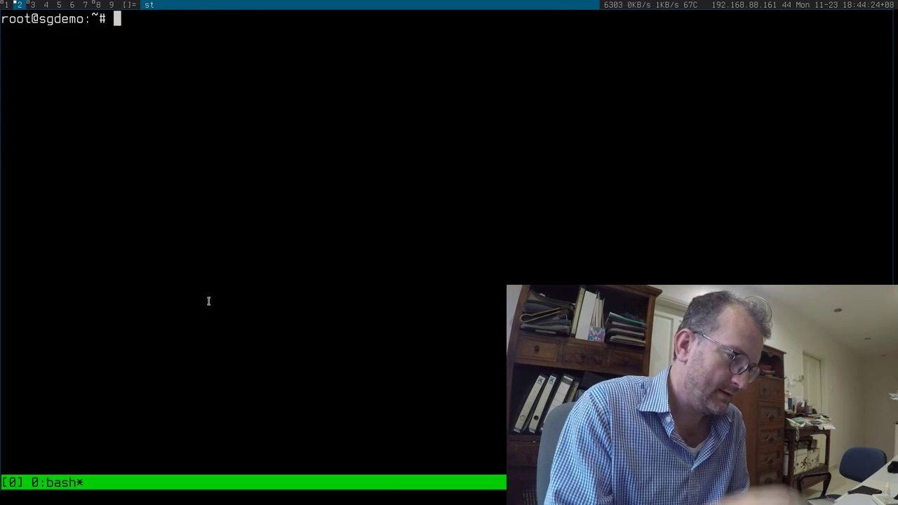
pyautogui.write('cd sg')
pyautogui.press('Return')
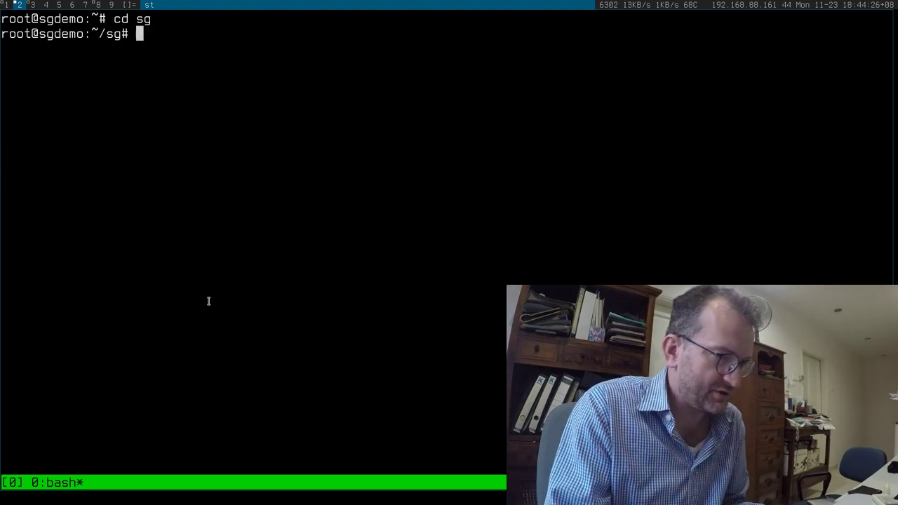
pyautogui.write('ls')
pyautogui.press('Return')
pyautogui.write('./sgd')
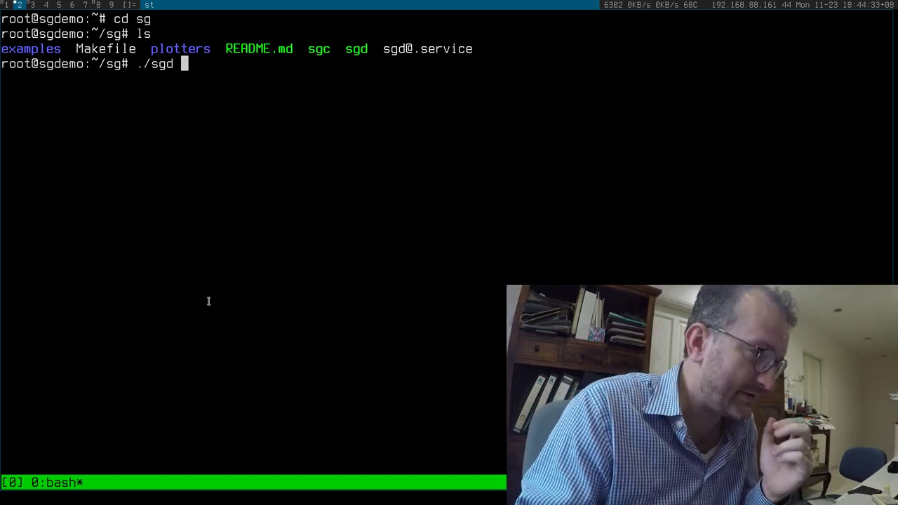
pyautogui.press('Return')
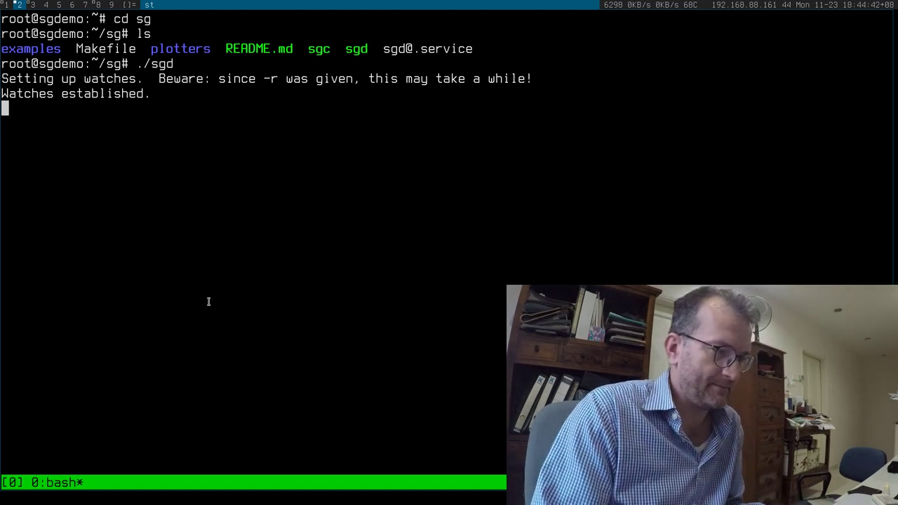
pyautogui.hotkey('ctrl', 'b')
# - Push the value 30 to the temp graph with 'echo 30 | sgc -g temp'
pyautogui.write('c')
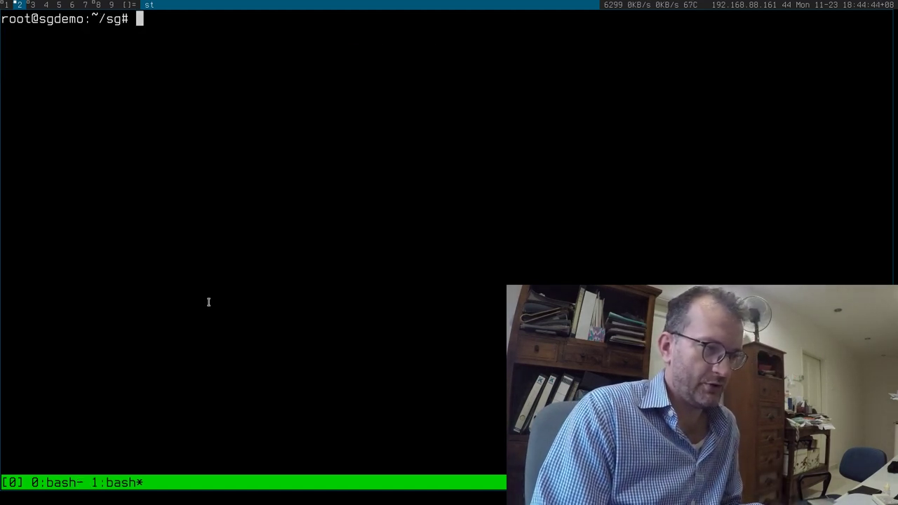
pyautogui.write('cd')
pyautogui.press('Return')
pyautogui.write('clear')
pyautogui.press('Return')
pyautogui.write('echo ')
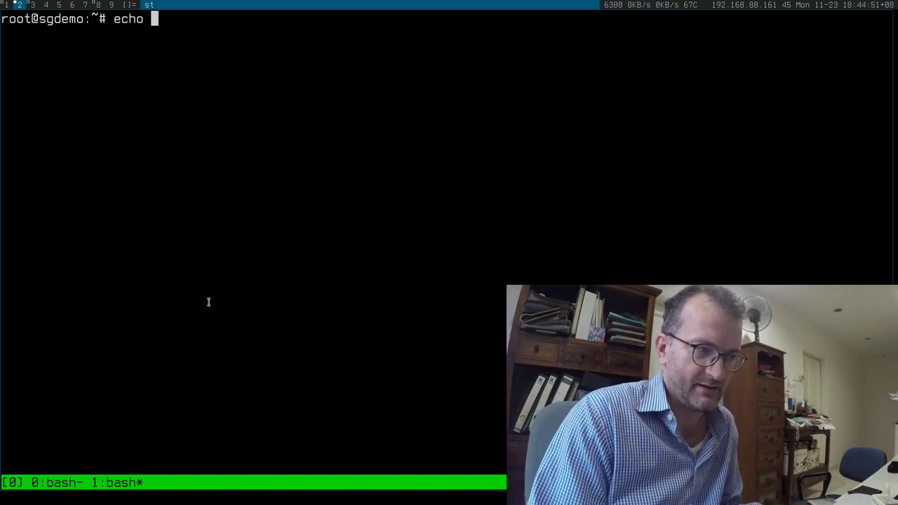
pyautogui.write('30 | s')
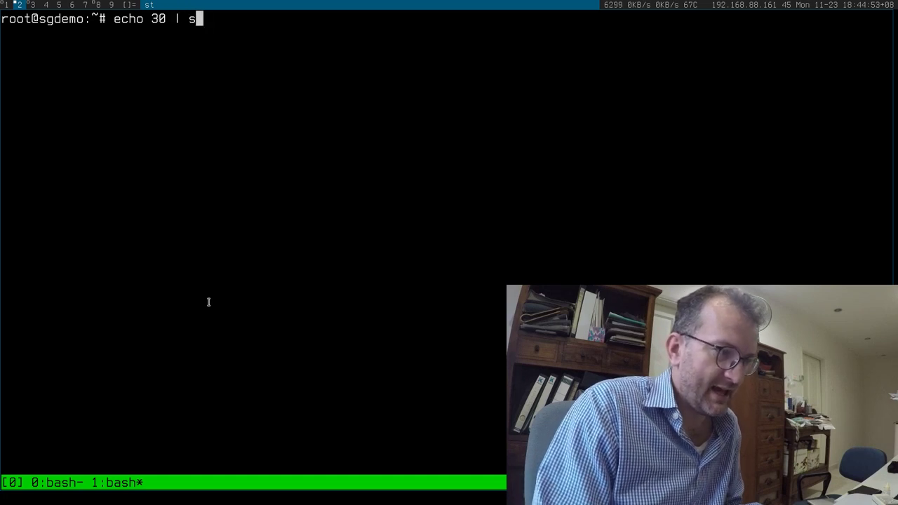
pyautogui.write('gc -g ')
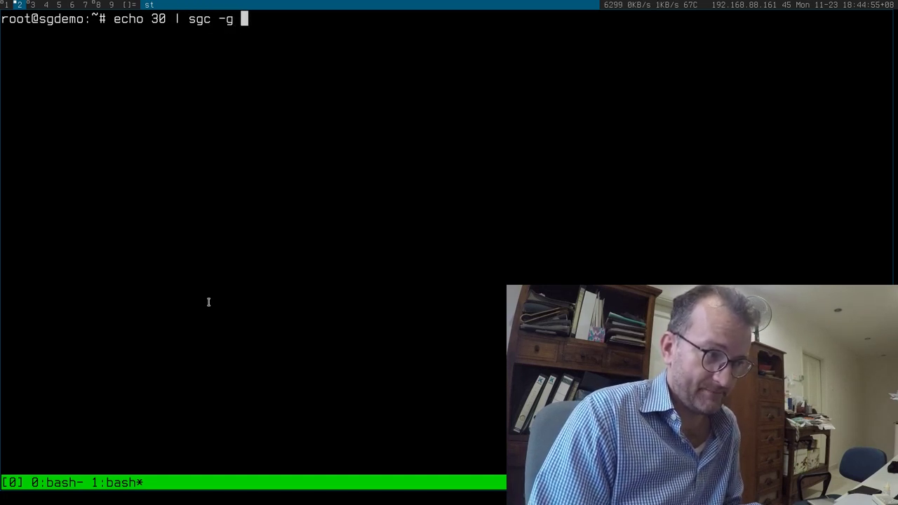
pyautogui.write('temp')
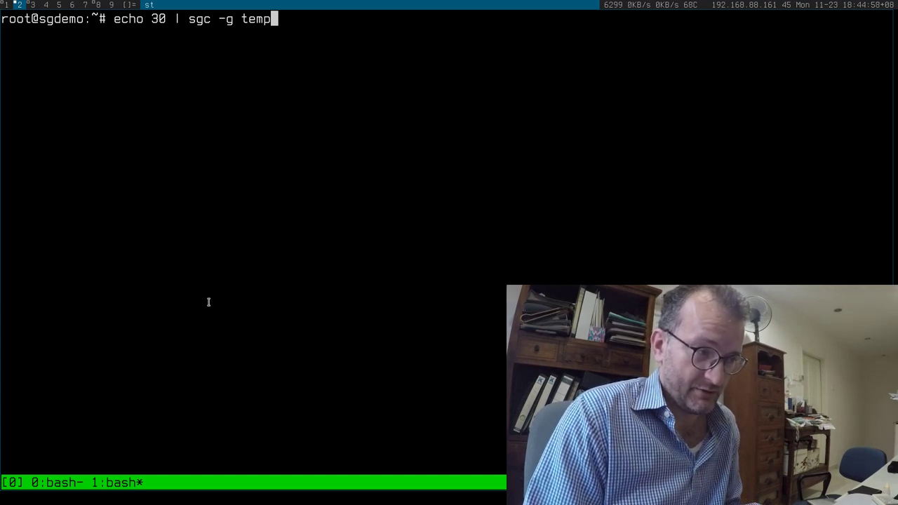
pyautogui.write('eratur')
pyautogui.press('BackSpace')
pyautogui.press('BackSpace')
pyautogui.press('BackSpace')
pyautogui.press('BackSpace')
pyautogui.press('BackSpace')
pyautogui.press('BackSpace')
pyautogui.write('2')
pyautogui.press('BackSpace')
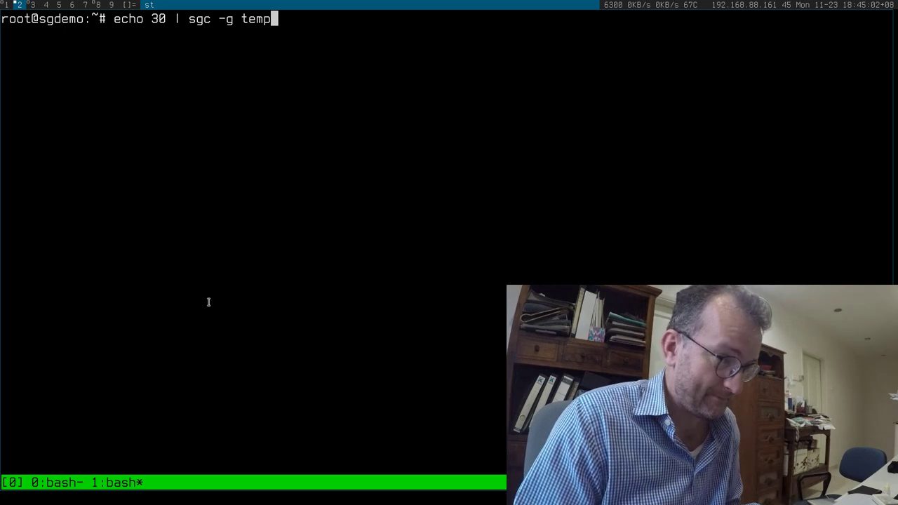
pyautogui.press('Return')
# - Show 15327.csv in .cache/sg/sgdemo/temp, holding the timestamped 30 reading
pyautogui.write('cd .cache/sg/')
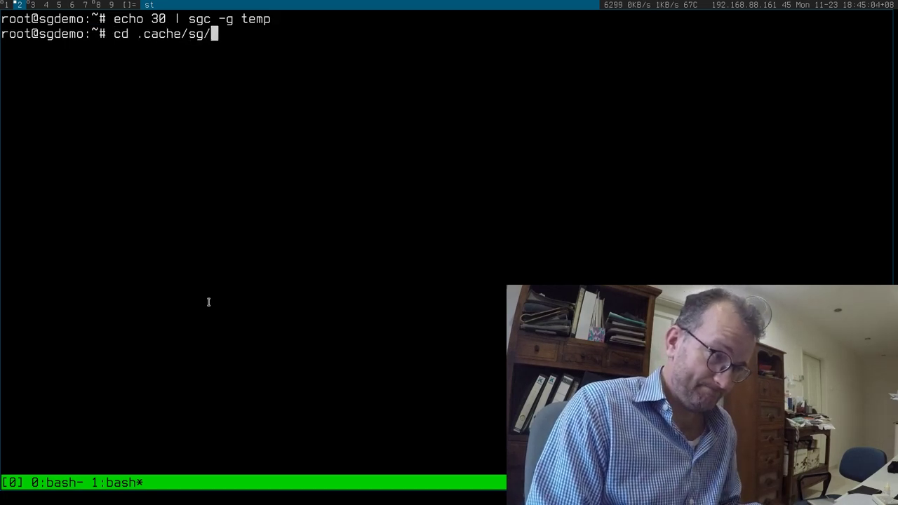
pyautogui.write('sgdemo/temp/')
pyautogui.press('Return')
pyautogui.write('ll')
pyautogui.press('Return')
pyautogui.write('cat 15327.csv')
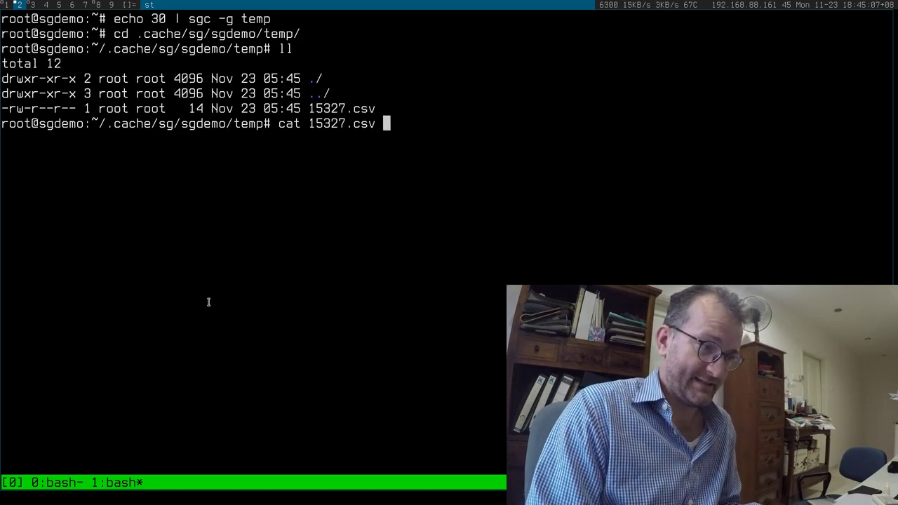
pyautogui.press('Return')
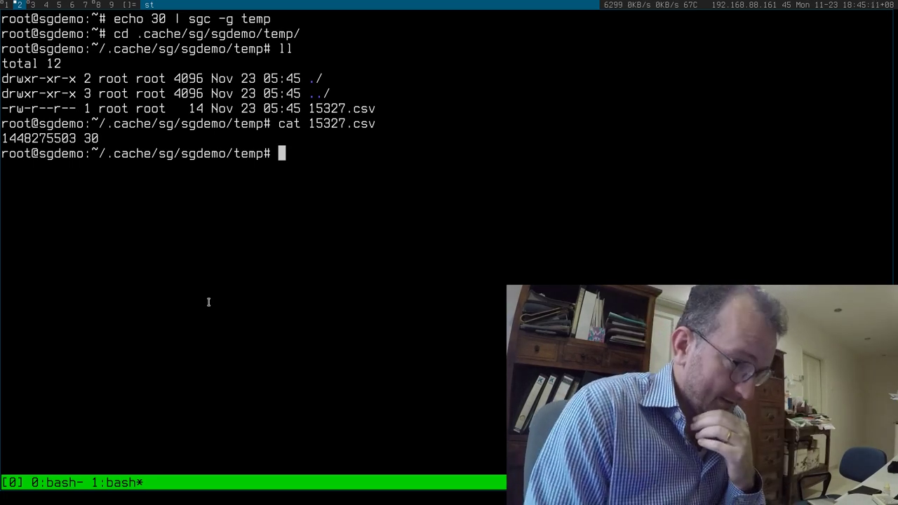
pyautogui.doubleClick(20, 138)
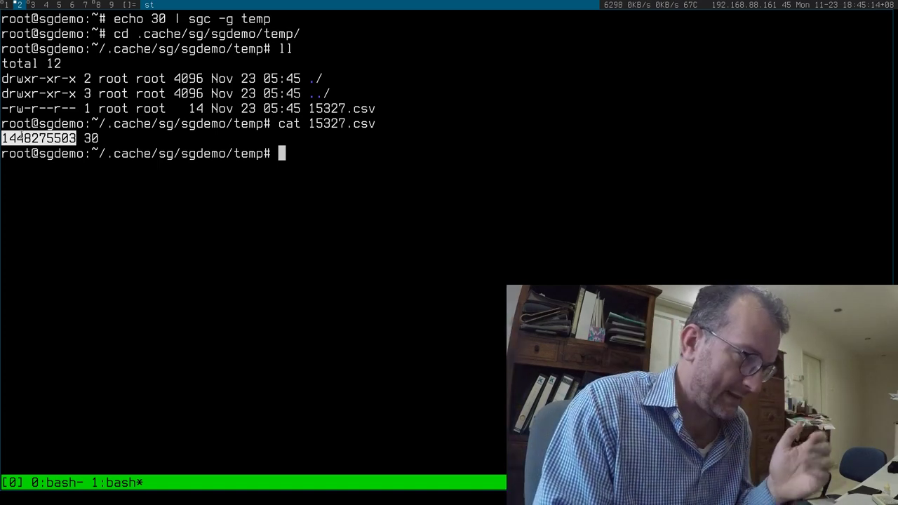
# - Push 32 to temp from the recalled command, recheck 15327.csv, and start printing the README
pyautogui.press('Up')
pyautogui.press('Up')
pyautogui.press('Up')
pyautogui.press('Up')
pyautogui.press('Up')
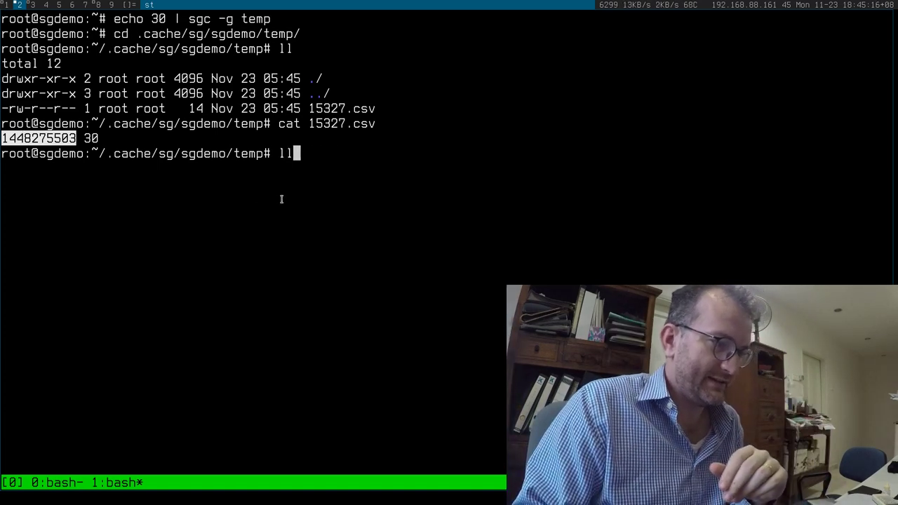
pyautogui.press('Up')
pyautogui.press('Left')
pyautogui.press('Left')
pyautogui.press('Left')
pyautogui.press('Left')
pyautogui.press('Left')
pyautogui.press('Left')
pyautogui.press('Left')
pyautogui.press('Left')
pyautogui.press('Left')
pyautogui.press('Left')
pyautogui.press('Left')
pyautogui.press('Left')
pyautogui.press('Left')
pyautogui.press('Left')
pyautogui.press('BackSpace')
pyautogui.write('2')
pyautogui.press('Return')
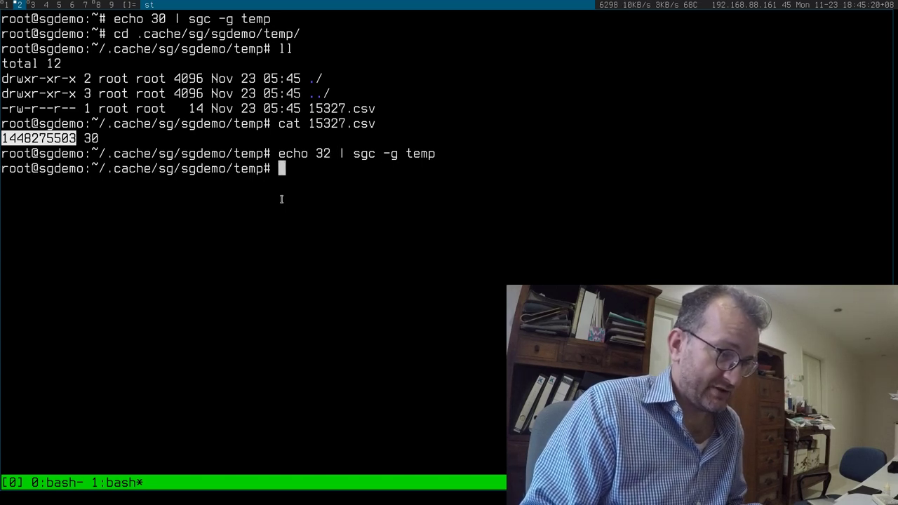
pyautogui.write('cat 15327.csv')
pyautogui.press('Return')
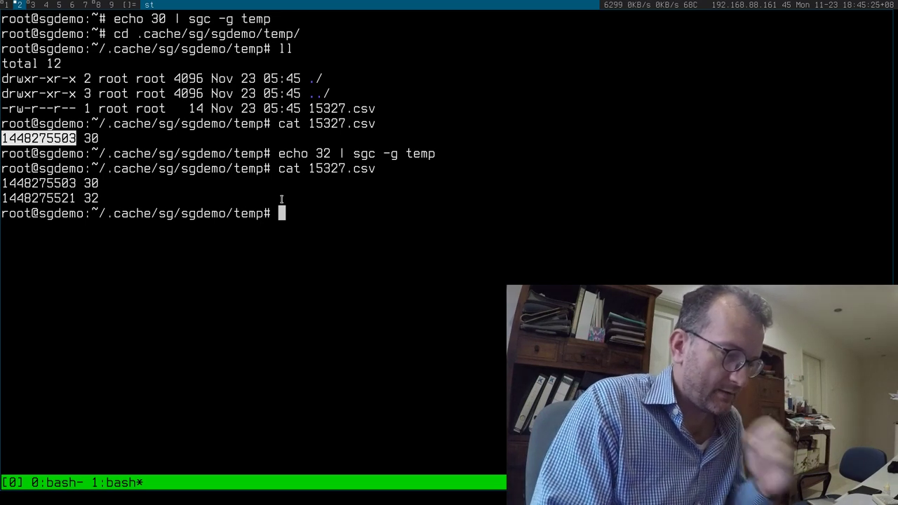
pyautogui.write('cat ~/')
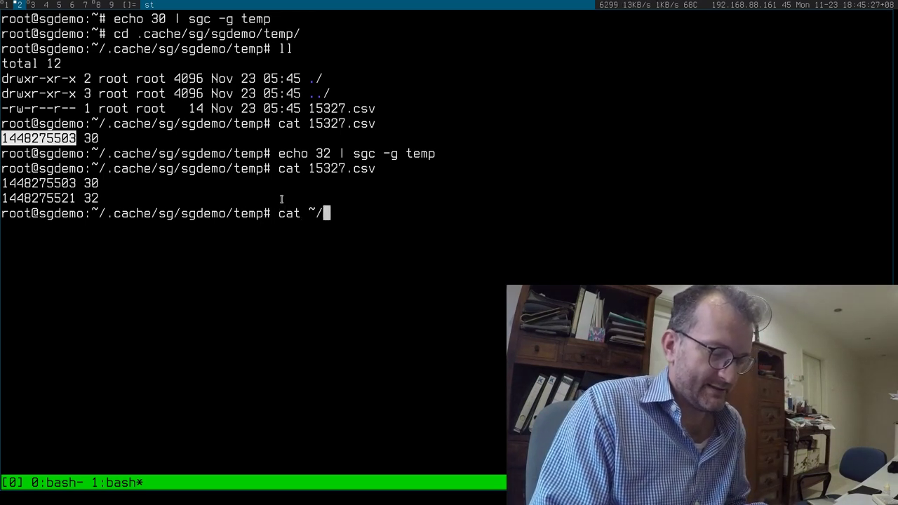
pyautogui.write('sg/R')
# - Print the sg README and run its Step one command linking the google.sh plotter
pyautogui.press('Tab')
pyautogui.press('Return')
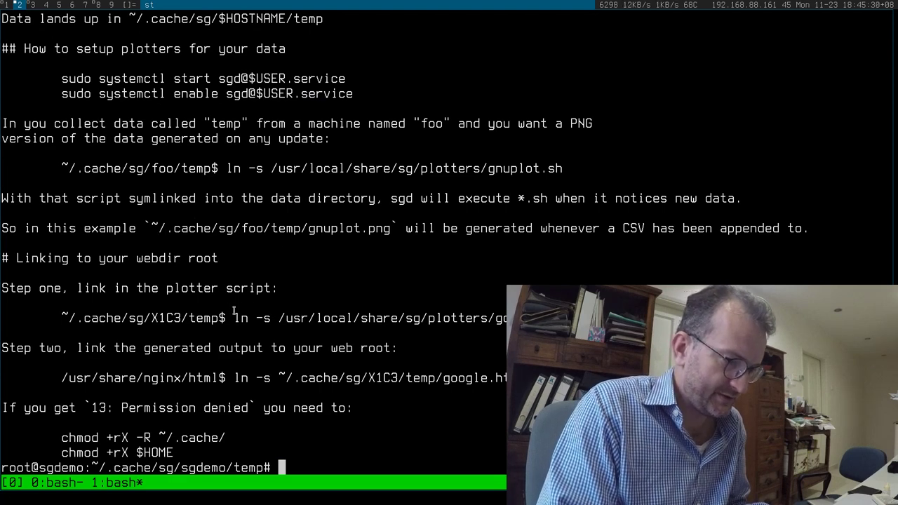
pyautogui.moveTo(234, 318); pyautogui.dragTo(519, 317)
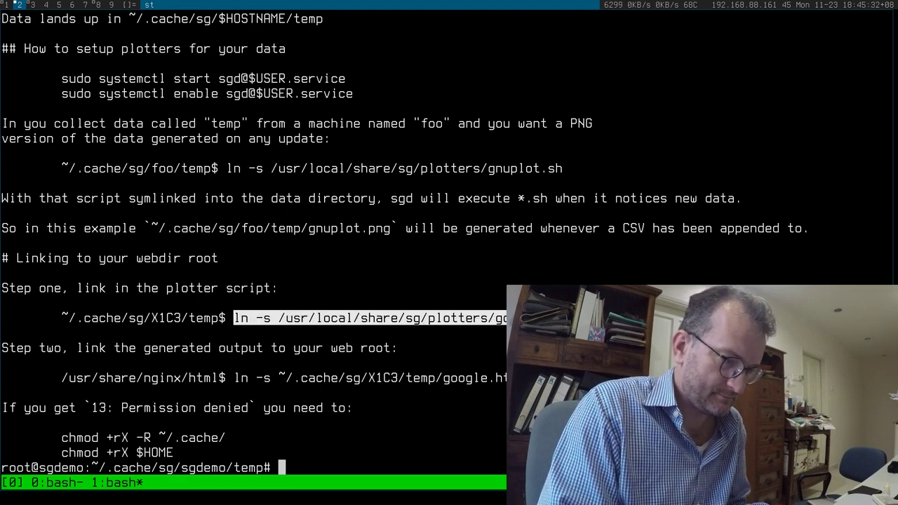
pyautogui.press('shift+Insert')
pyautogui.press('Return')
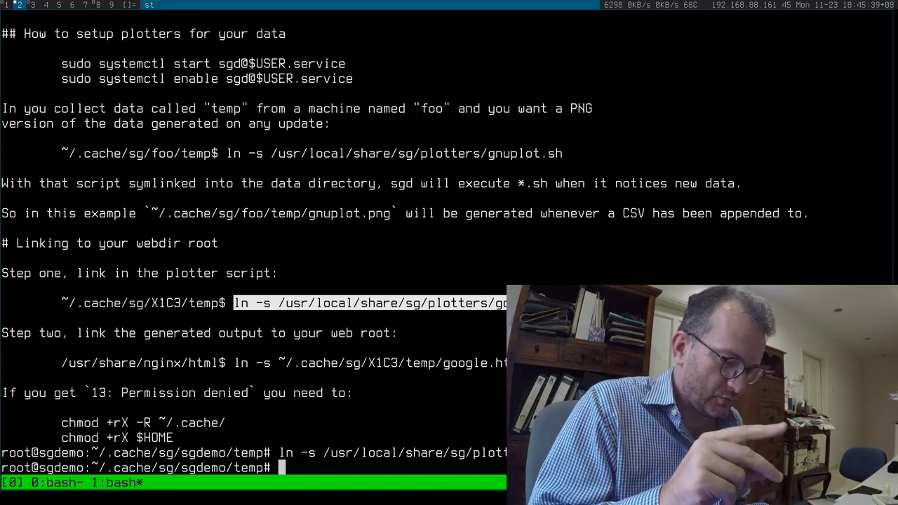
# - Go to .cache/sg/sgdemo/temp and list it to confirm the google.sh symlink
pyautogui.write('cd')
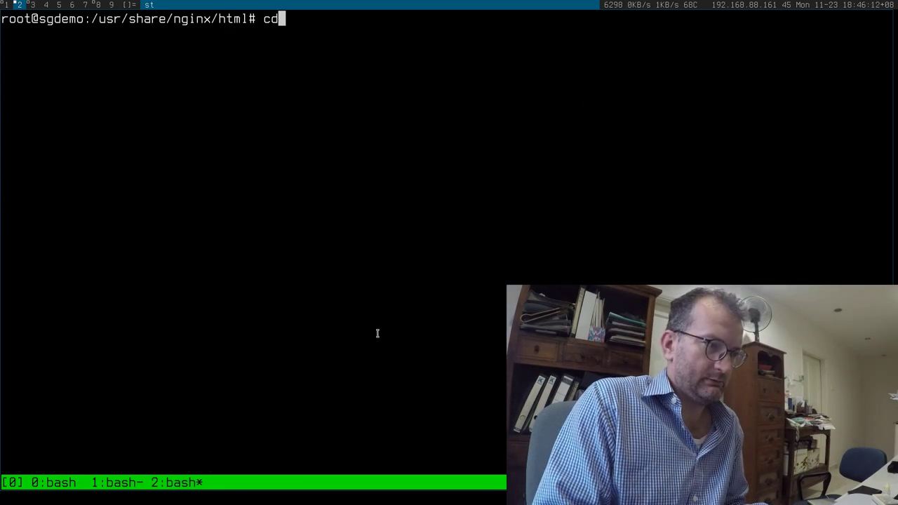
pyautogui.press('Return')
pyautogui.write('cd .cache/sg/sgdemo/temp/')
pyautogui.press('Return')
pyautogui.write('ls')
pyautogui.press('Return')
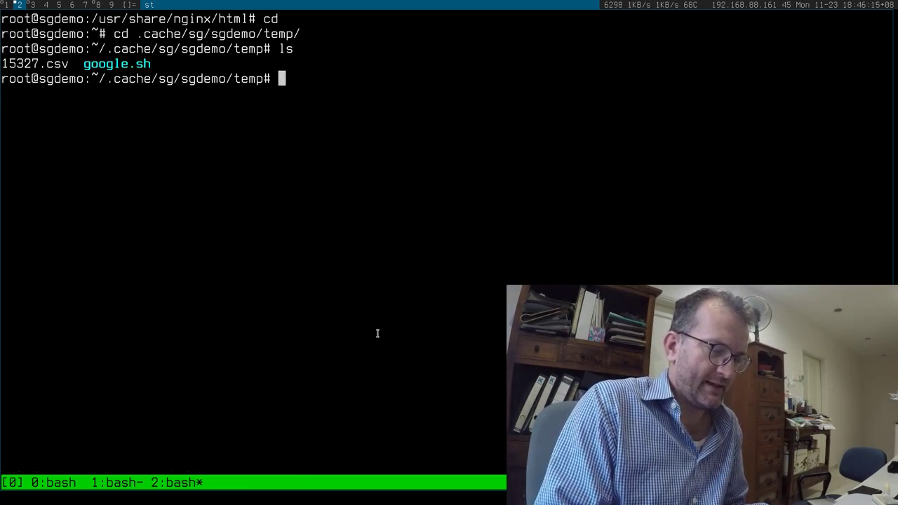
pyautogui.write('ls -l')
pyautogui.press('Return')
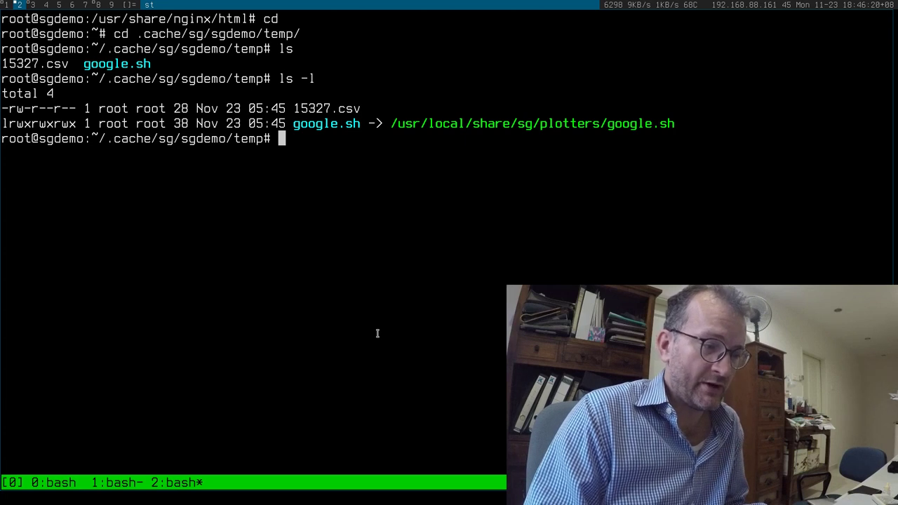
# - Push the reading 29 to the temp graph with 'echo 29 | sgc -g temp'
pyautogui.hotkey('ctrl', 'r')
pyautogui.write('echo')
pyautogui.hotkey('ctrl', 'c')
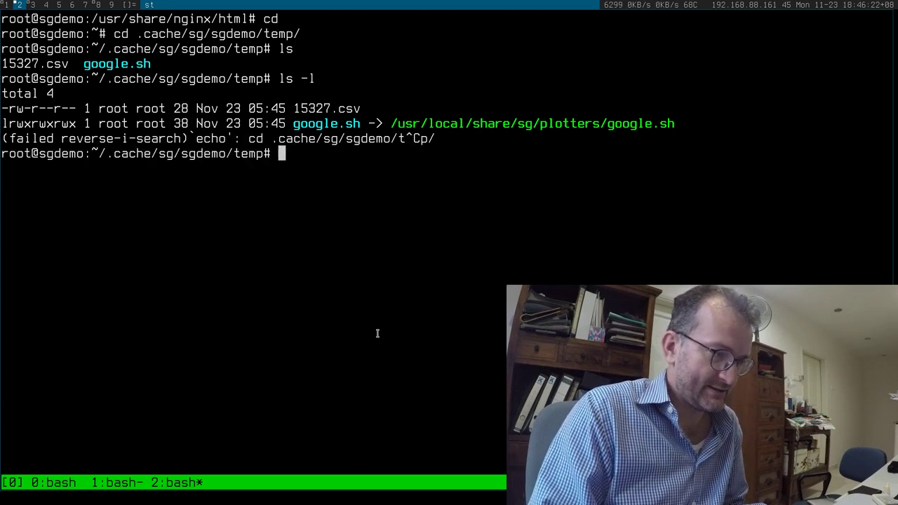
pyautogui.hotkey('ctrl', 'r')
pyautogui.write('sgc')
pyautogui.hotkey('ctrl', 'c')
pyautogui.write('ech o')
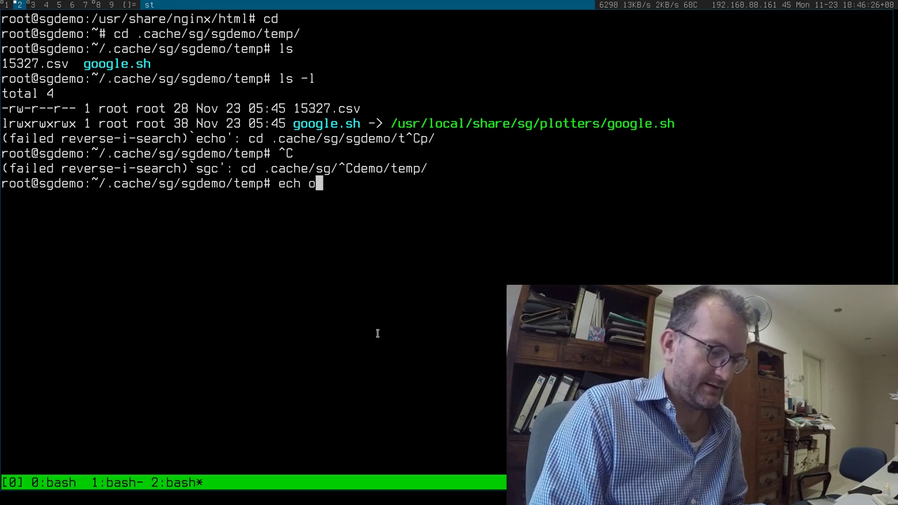
pyautogui.press('BackSpace')
pyautogui.press('BackSpace')
pyautogui.write('o')
pyautogui.press('BackSpace')
pyautogui.press('BackSpace')
pyautogui.write('o 29 | sg')
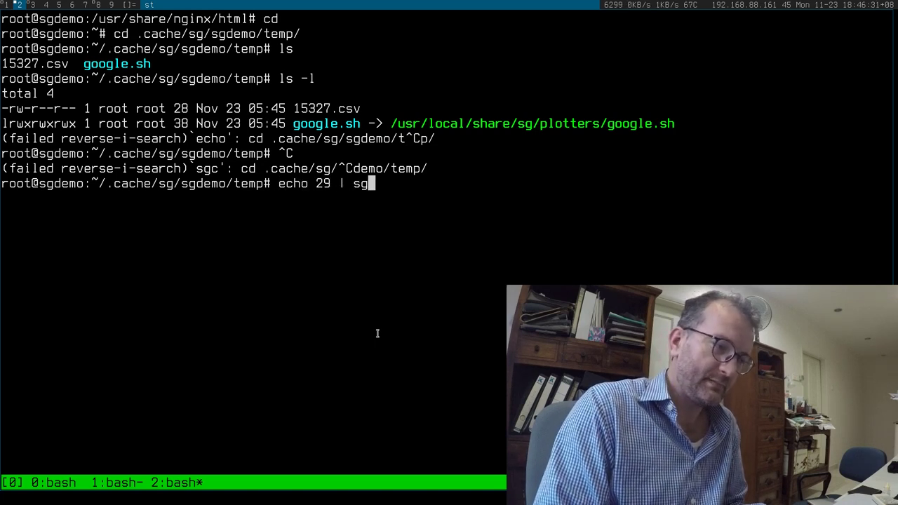
pyautogui.write('c -g temp')
pyautogui.press('Return')
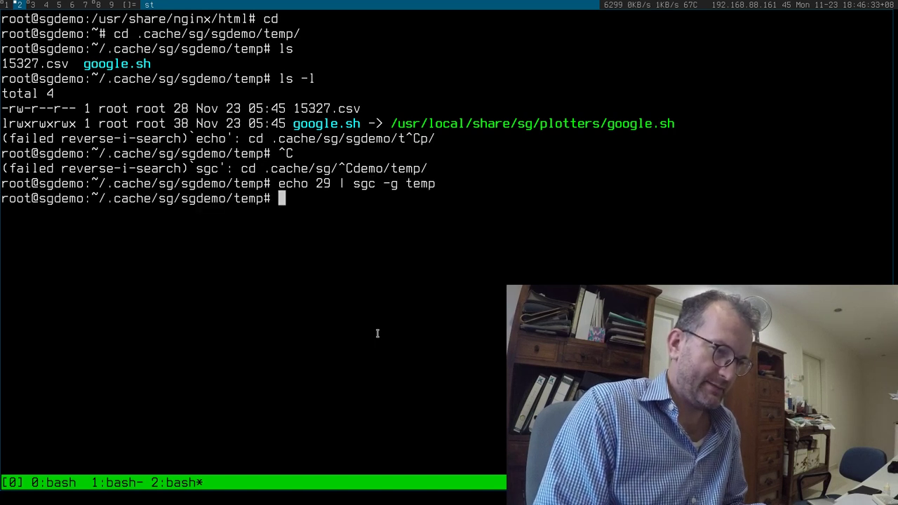
# - List the temp folder in detail, showing 15327.csv, google.sh and the new google.html
pyautogui.write('ls -l')
pyautogui.press('Return')
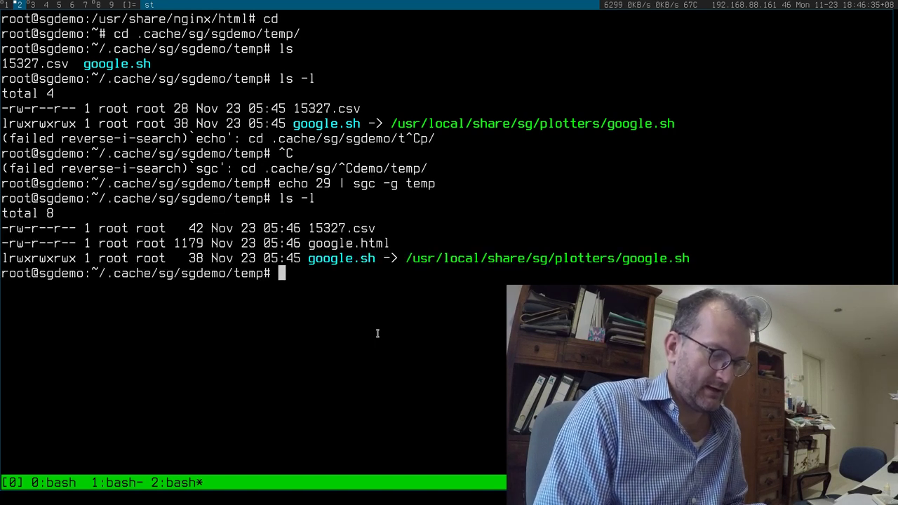
pyautogui.doubleClick(327, 231)
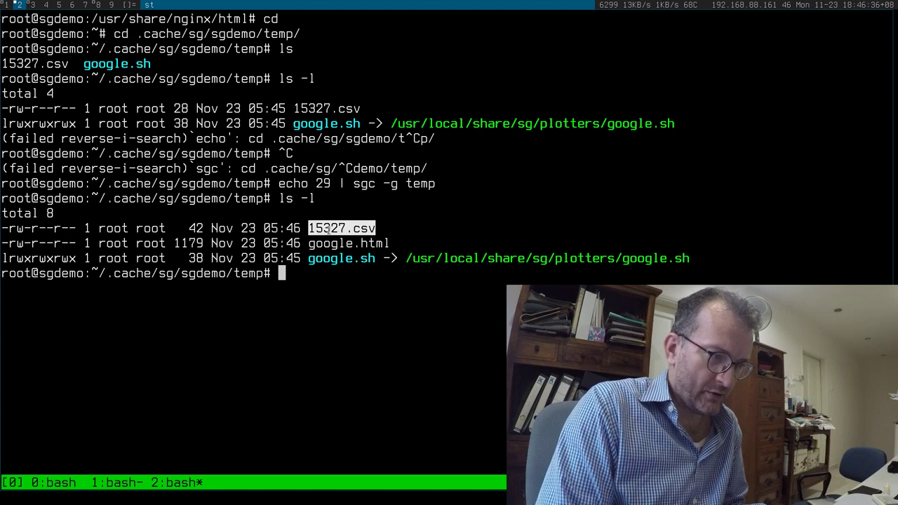
pyautogui.click(334, 243)
pyautogui.tripleClick(335, 258)
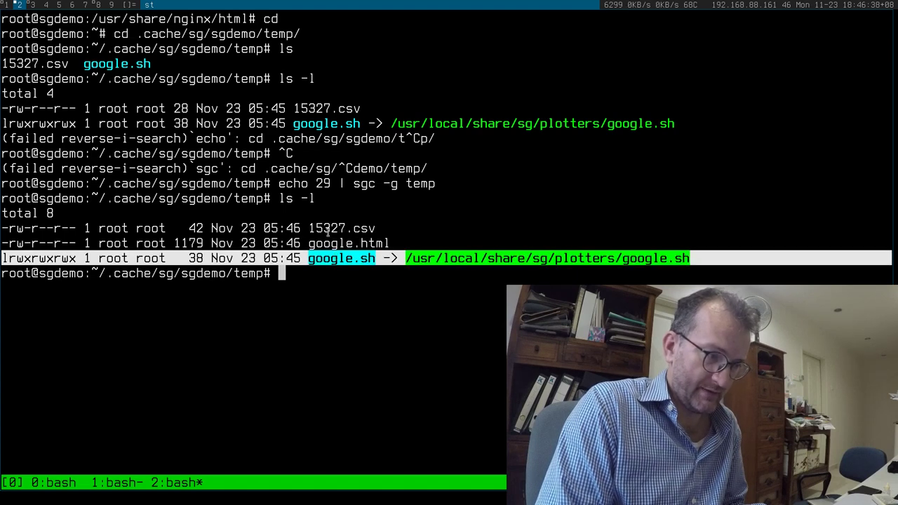
pyautogui.doubleClick(329, 239)
# - Inspect google.html in vim, viewing its data rows near the end, then quit
pyautogui.write('vim')
pyautogui.middleClick(337, 242)
pyautogui.press('Return')
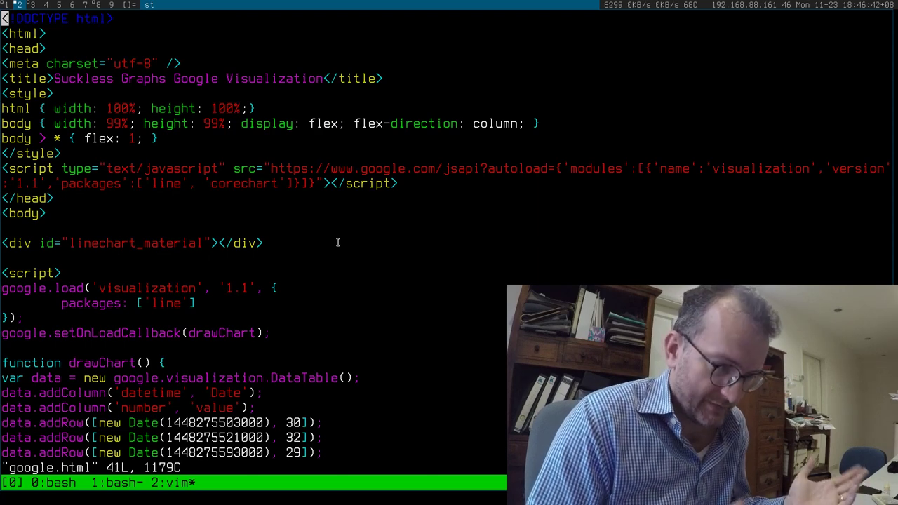
pyautogui.hotkey('shift', 'g')
pyautogui.press('k')
pyautogui.press('k')
pyautogui.press('k')
pyautogui.press('k')
pyautogui.press('k')
pyautogui.press('k')
pyautogui.press('k')
pyautogui.press('k')
pyautogui.press('k')
pyautogui.press('k')
pyautogui.write(':q')
pyautogui.press('Return')
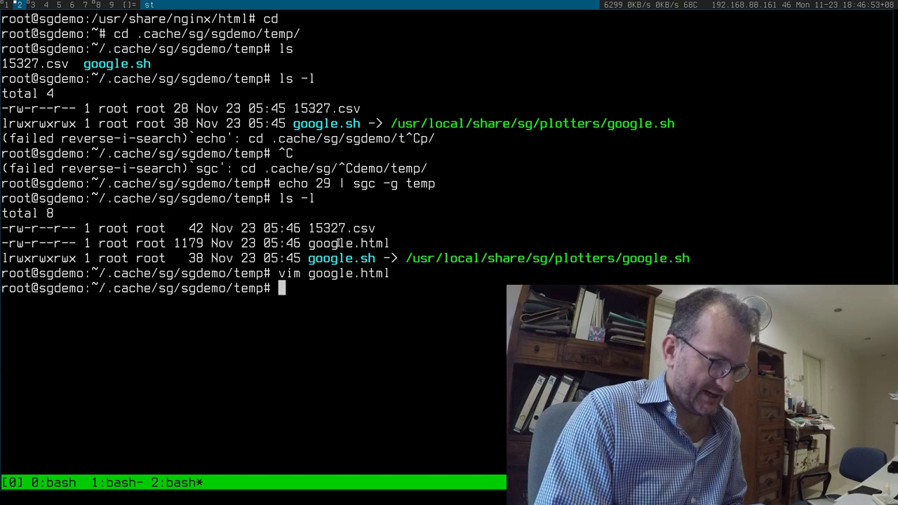
# - Symlink ~/.cache/sg/sgdemo/temp/google.html into the nginx web root
pyautogui.hotkey('ctrl', 'b')
pyautogui.press('p')
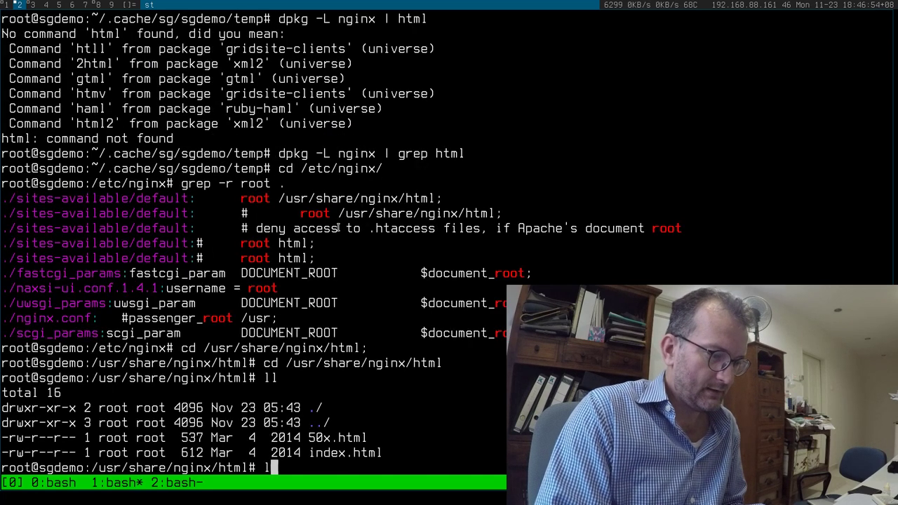
pyautogui.write('n -s ~/.ca')
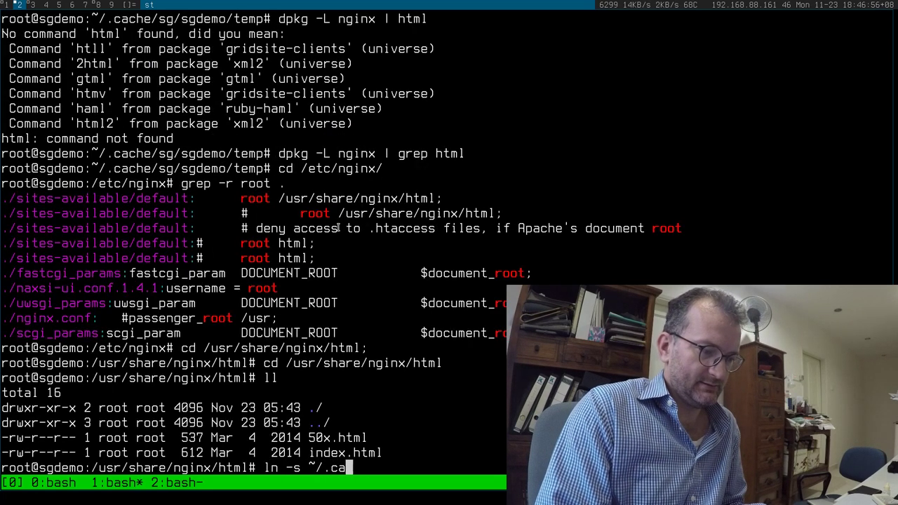
pyautogui.press('Tab')
pyautogui.press('Tab')
pyautogui.press('Tab')
pyautogui.press('Tab')
pyautogui.write('s')
pyautogui.press('Tab')
pyautogui.write('s')
pyautogui.press('Tab')
pyautogui.write('t')
pyautogui.press('Tab')
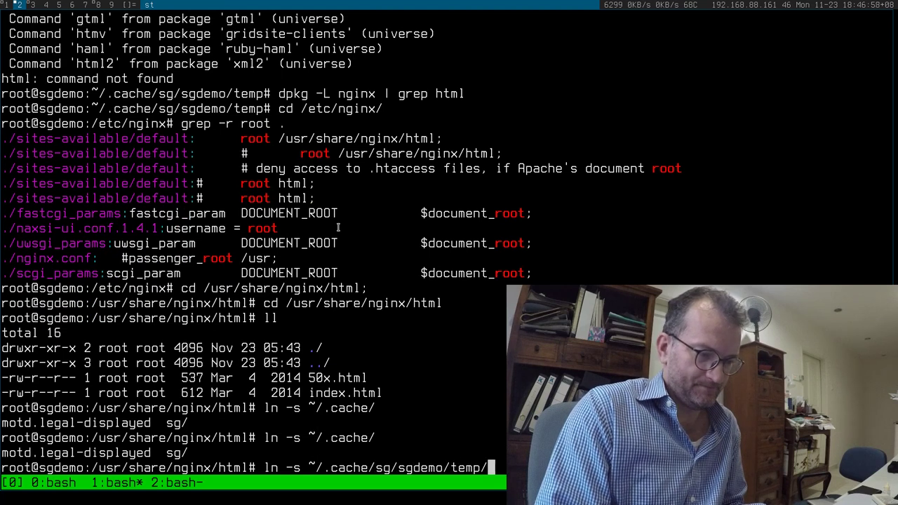
pyautogui.press('Tab')
pyautogui.press('Tab')
pyautogui.press('Tab')
pyautogui.press('Tab')
pyautogui.write('goo')
pyautogui.press('Return')
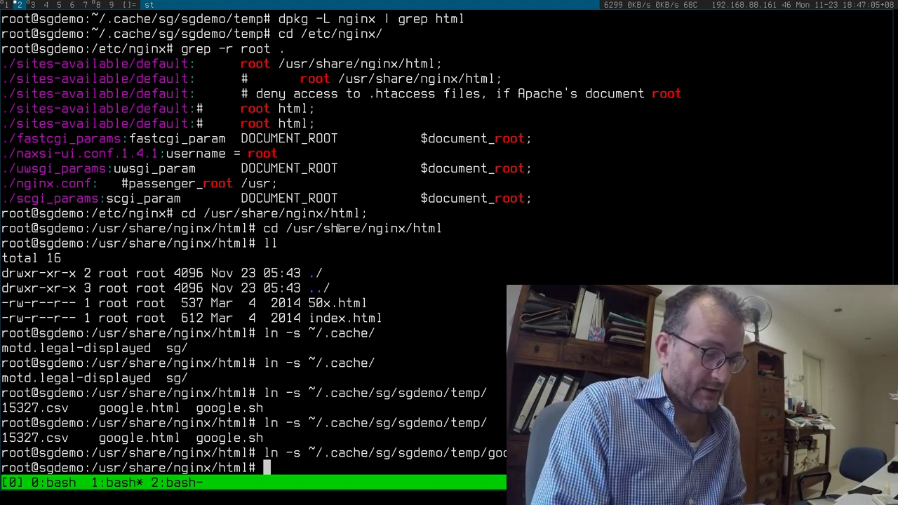
# - Run the README's two chmod permission commands on the droplet
pyautogui.write('cat ~/sg')
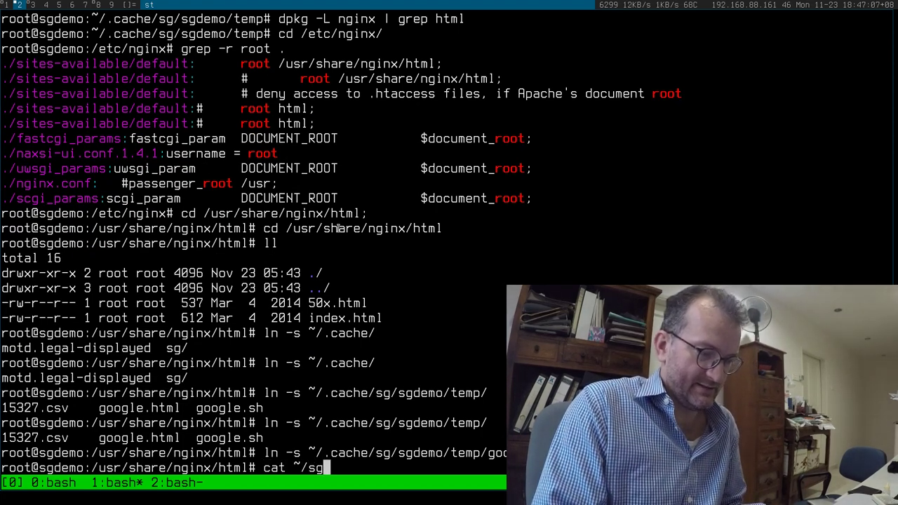
pyautogui.write('/')
pyautogui.press('Tab')
pyautogui.press('Return')
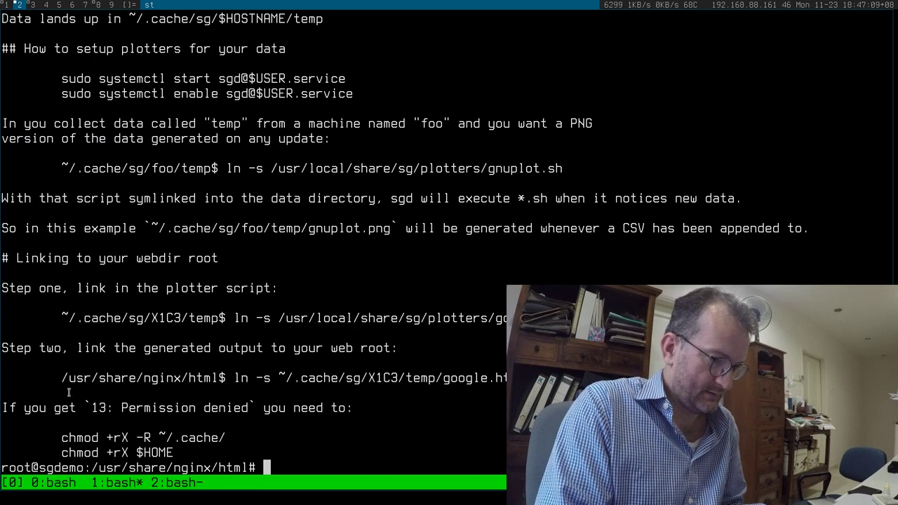
pyautogui.moveTo(54, 426); pyautogui.dragTo(184, 449)
pyautogui.middleClick(183, 449)
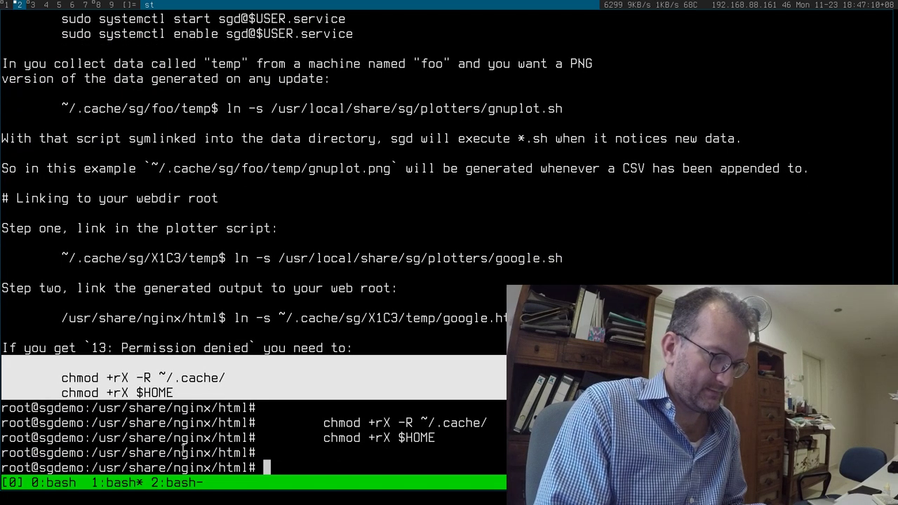
# - Load 128.199.156.144/google.html in a new Chrome tab to view the temp line chart
pyautogui.hotkey('alt', '1')
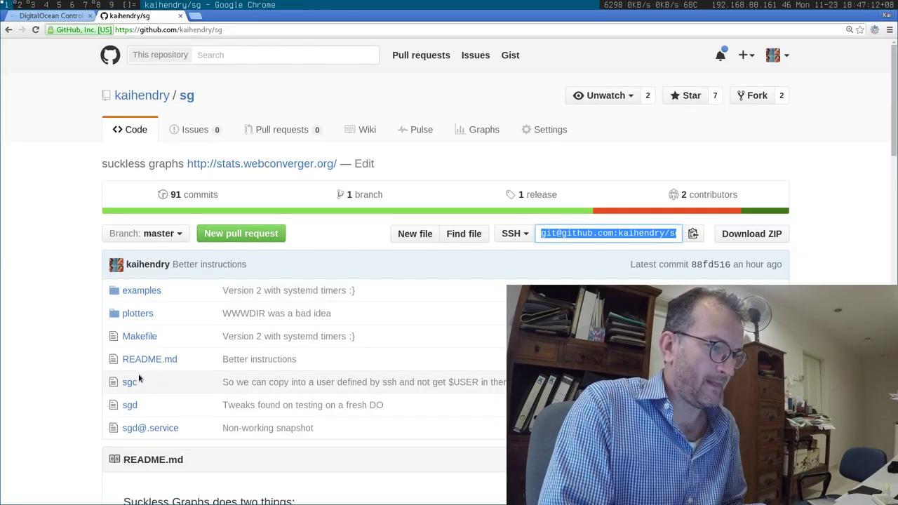
pyautogui.click(24, 14)
pyautogui.click(154, 105)
pyautogui.moveTo(216, 128); pyautogui.dragTo(288, 129)
pyautogui.hotkey('ctrl', 't')
pyautogui.hotkey('ctrl', 'v')
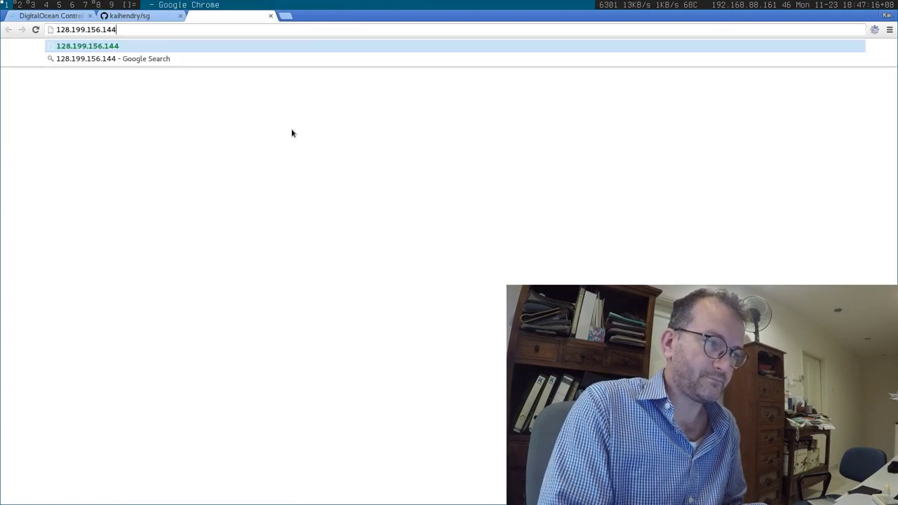
pyautogui.write('/google.html')
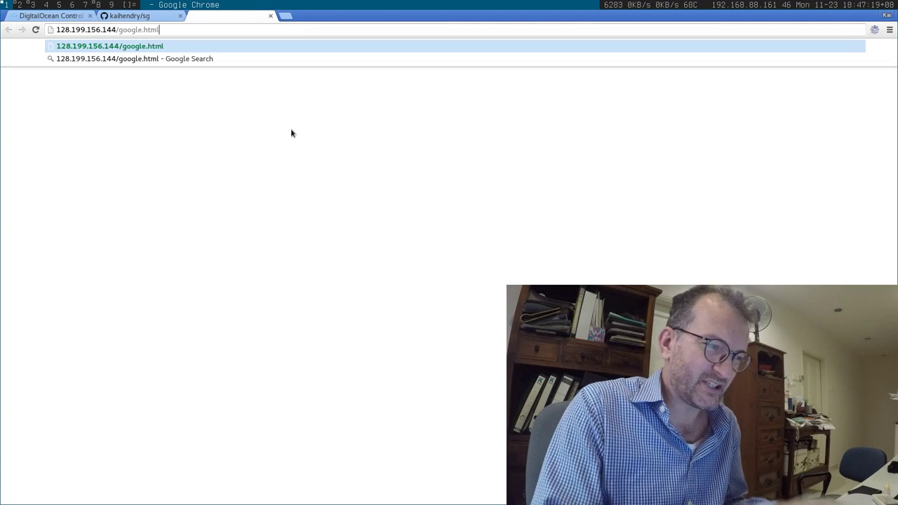
pyautogui.press('Return')
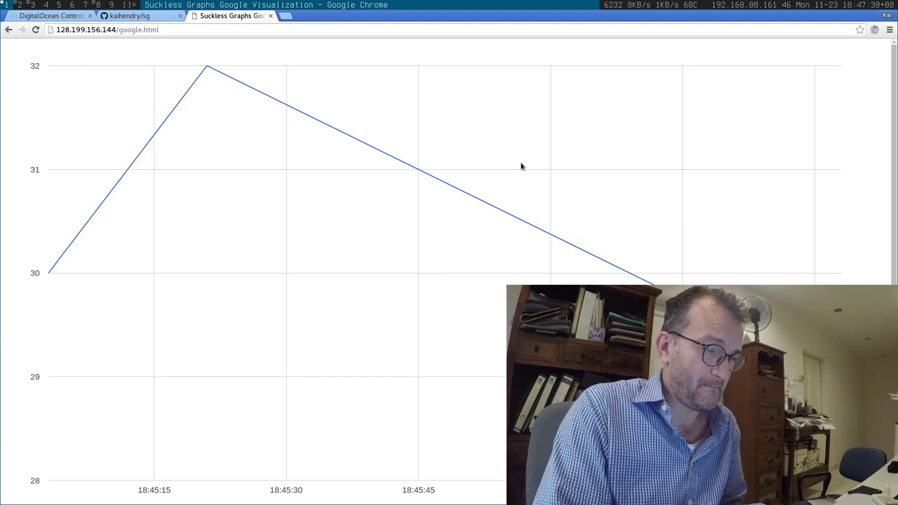
pyautogui.hotkey('alt', '2')
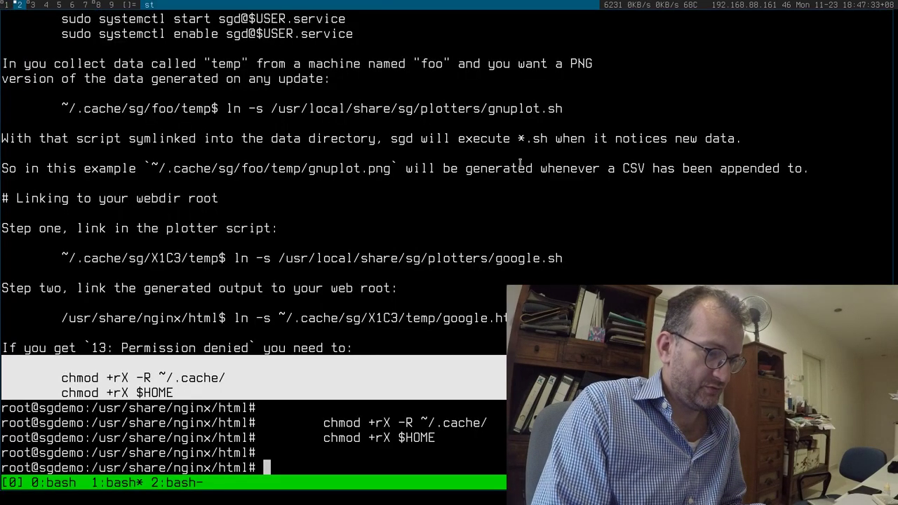
# - Resend the earlier 'echo 29 | sgc -g temp' push from history with the value 50 instead
pyautogui.press('Return')
pyautogui.press('Return')
pyautogui.press('Return')
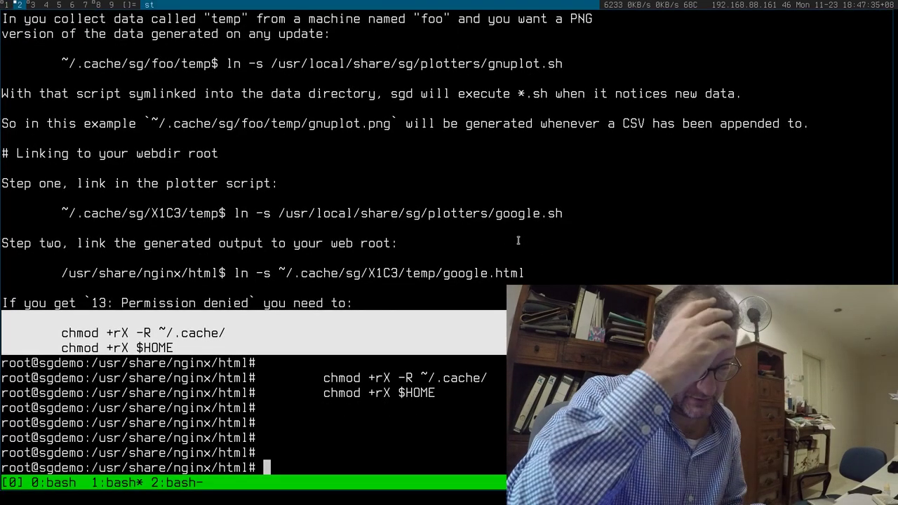
pyautogui.hotkey('ctrl', 'd')
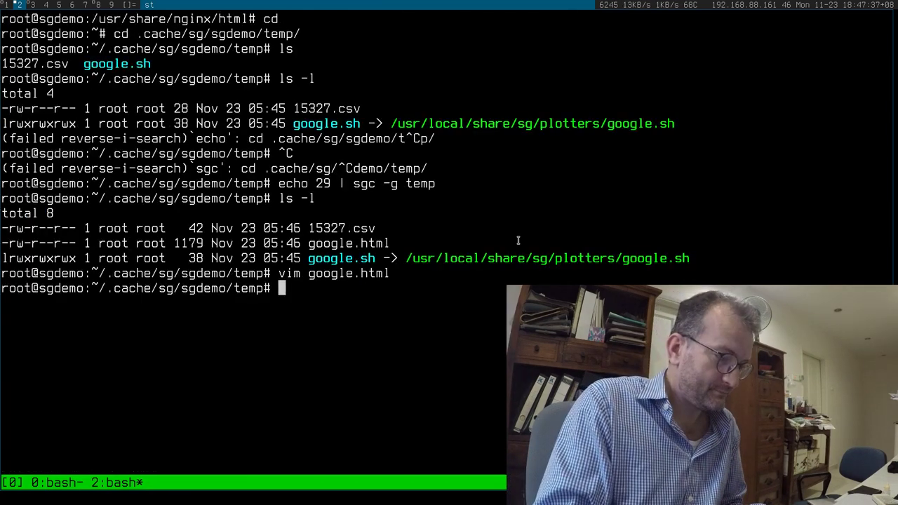
pyautogui.press('Up')
pyautogui.press('Up')
pyautogui.press('Up')
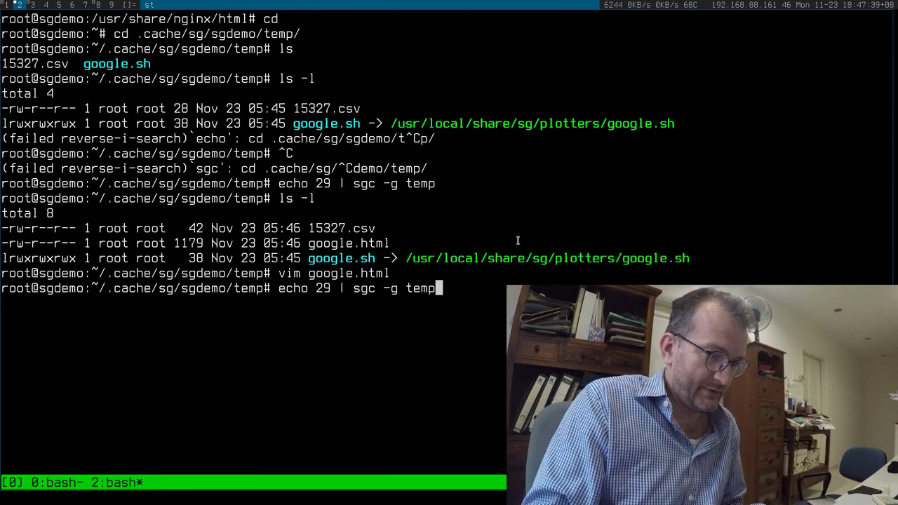
pyautogui.press('Left')
pyautogui.press('Left')
pyautogui.press('Left')
pyautogui.press('Left')
pyautogui.press('Left')
pyautogui.press('Left')
pyautogui.press('Left')
pyautogui.press('Left')
pyautogui.press('Left')
pyautogui.press('Left')
pyautogui.press('Left')
pyautogui.press('Left')
pyautogui.press('Left')
pyautogui.press('BackSpace')
pyautogui.press('BackSpace')
pyautogui.write('50')
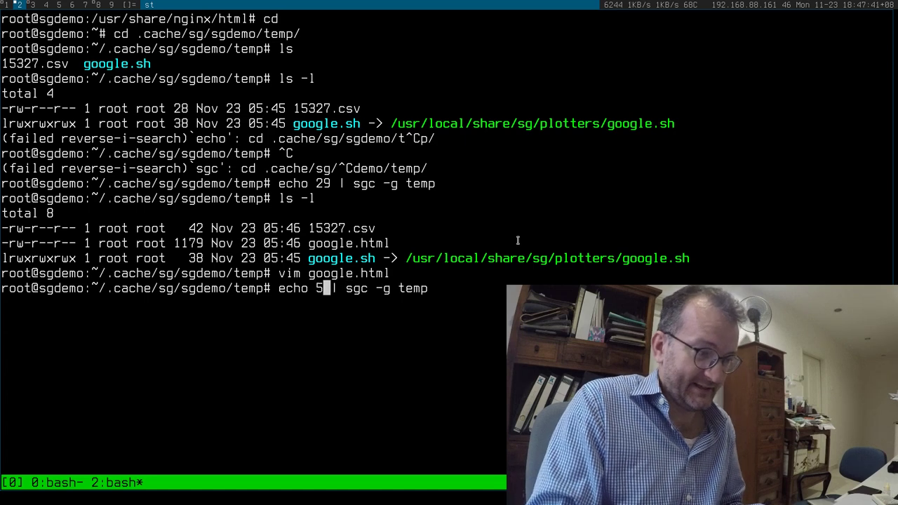
pyautogui.press('Return')
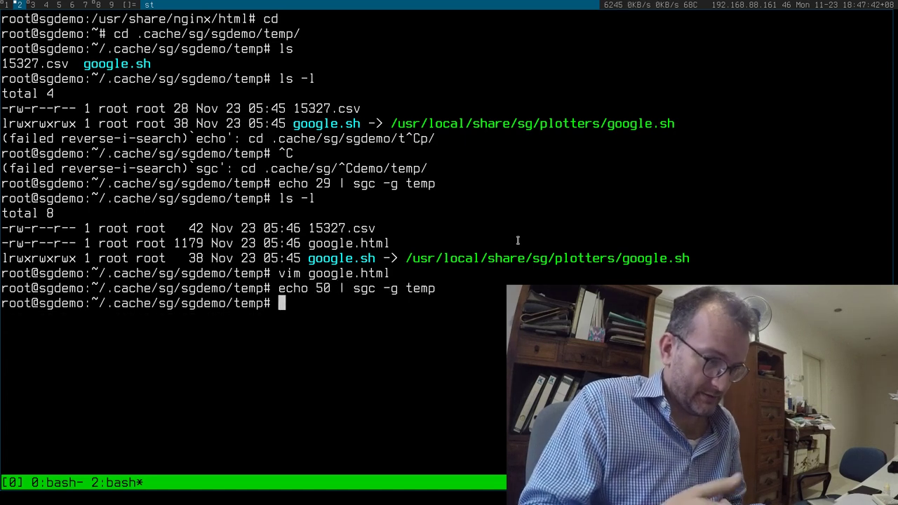
pyautogui.doubleClick(357, 257)
# - Reload the google.html chart and confirm its newest point reads 50 at 18:47:42
pyautogui.doubleClick(354, 244)
pyautogui.hotkey('alt', '1')
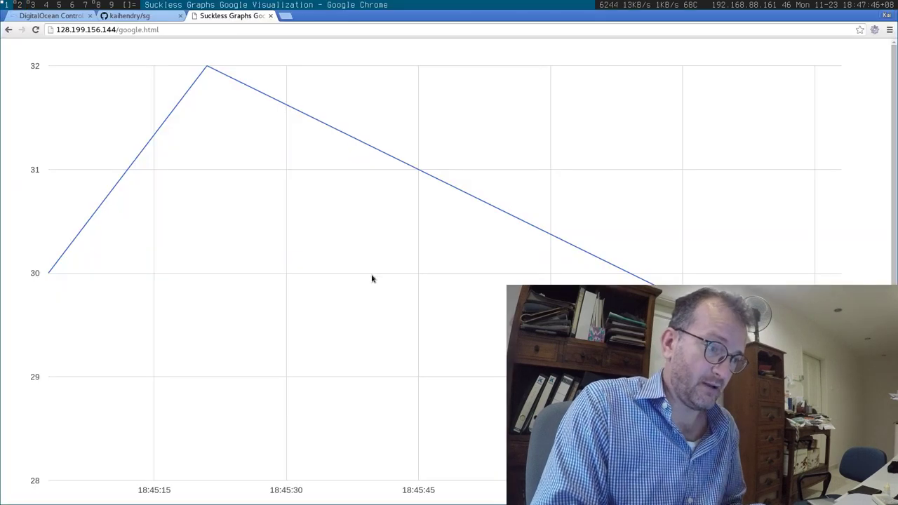
pyautogui.hotkey('ctrl', 'r')
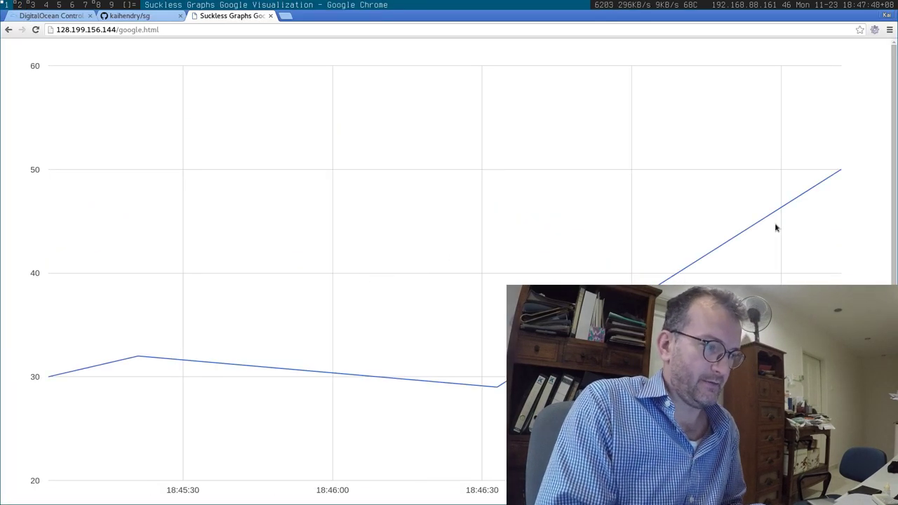
pyautogui.moveTo(841, 170)
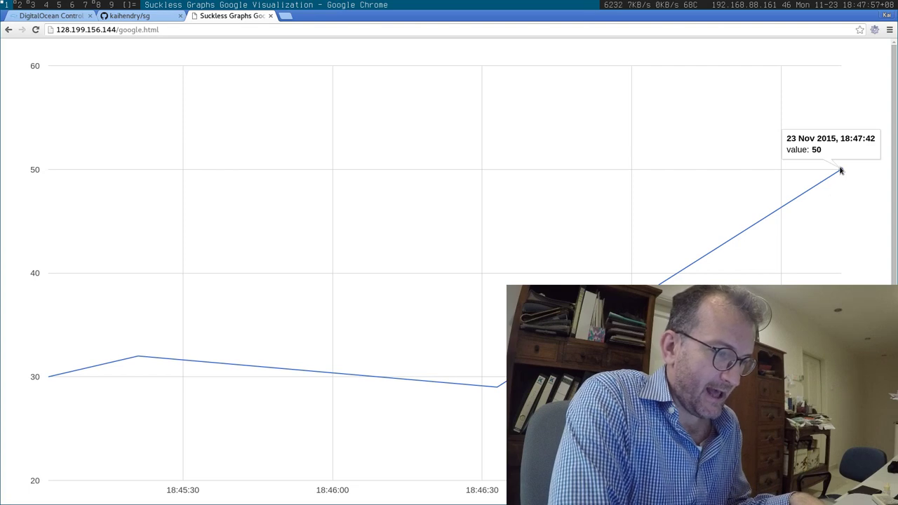
pyautogui.hotkey('alt', '2')
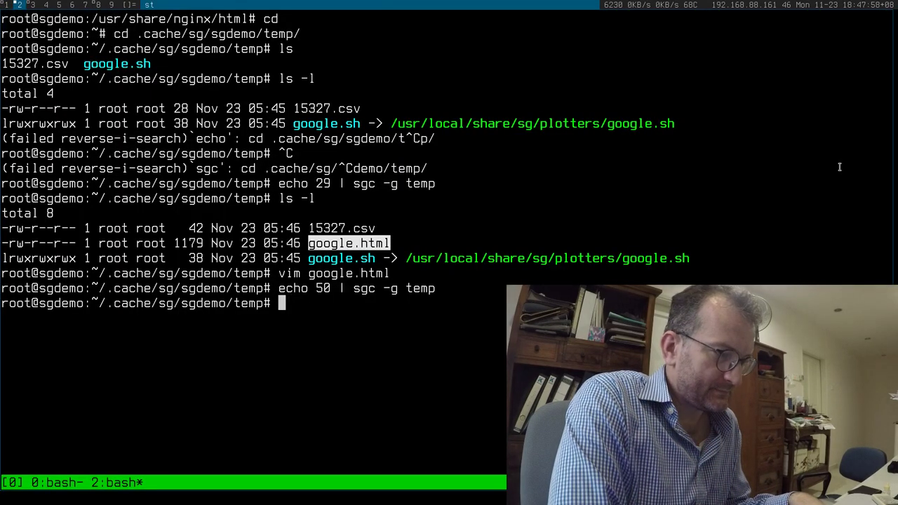
# - Open a new local terminal and copy the droplet's IP address from the DigitalOcean control panel
pyautogui.hotkey('alt', 'shift', 'Return')
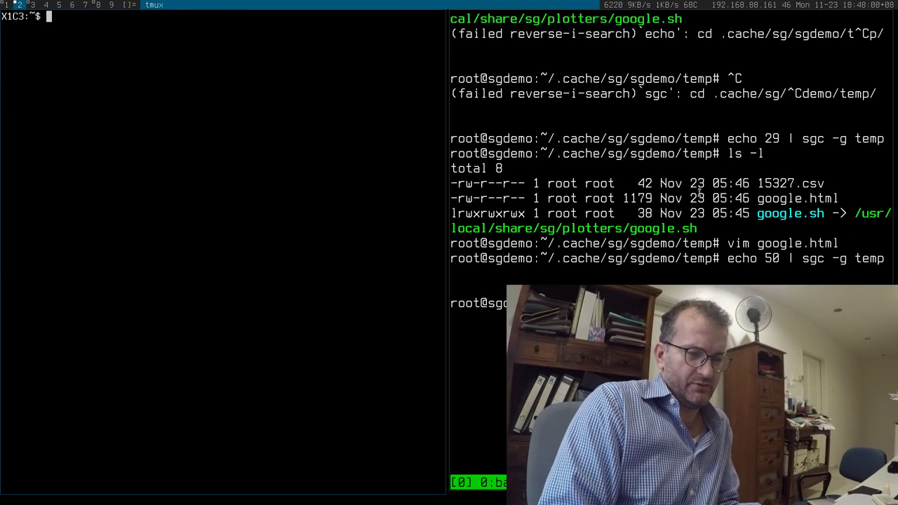
pyautogui.write('echo')
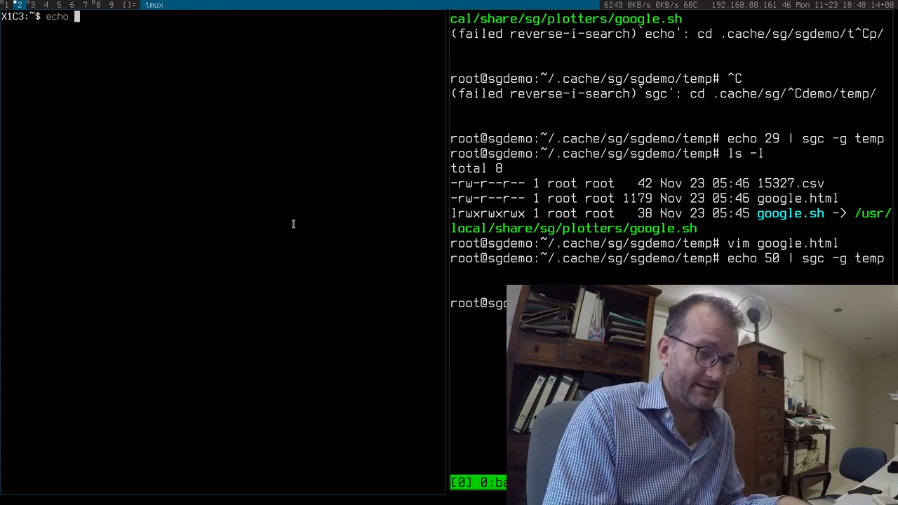
pyautogui.hotkey('alt', '1')
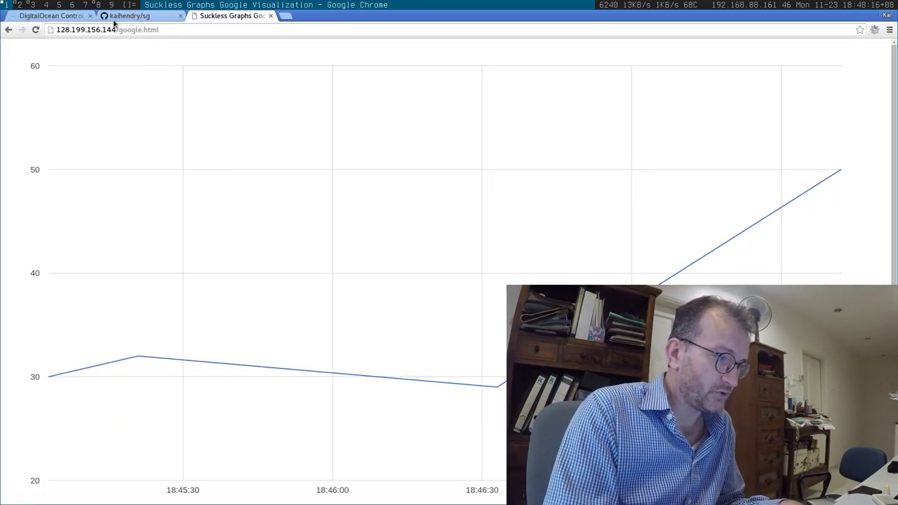
pyautogui.click(51, 15)
pyautogui.moveTo(175, 94); pyautogui.dragTo(288, 129)
pyautogui.press('super+c')
pyautogui.hotkey('alt', '2')
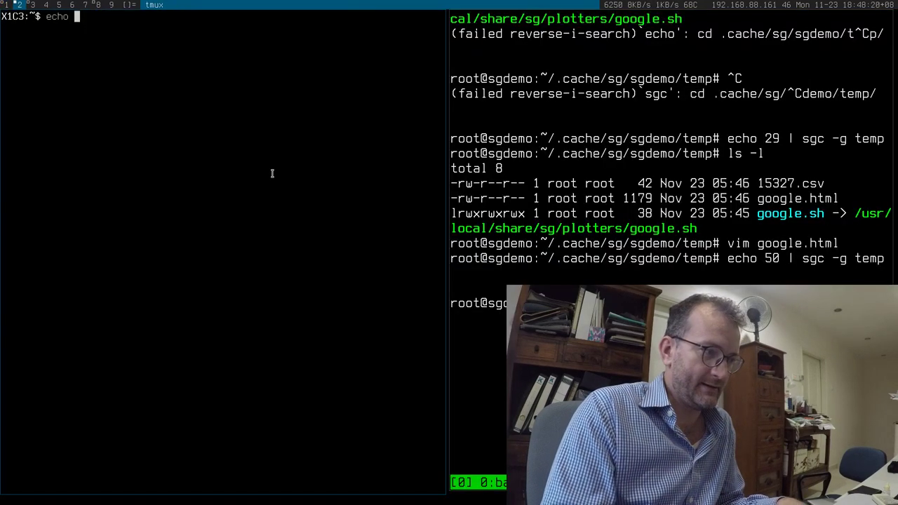
pyautogui.write('echo 10 ')
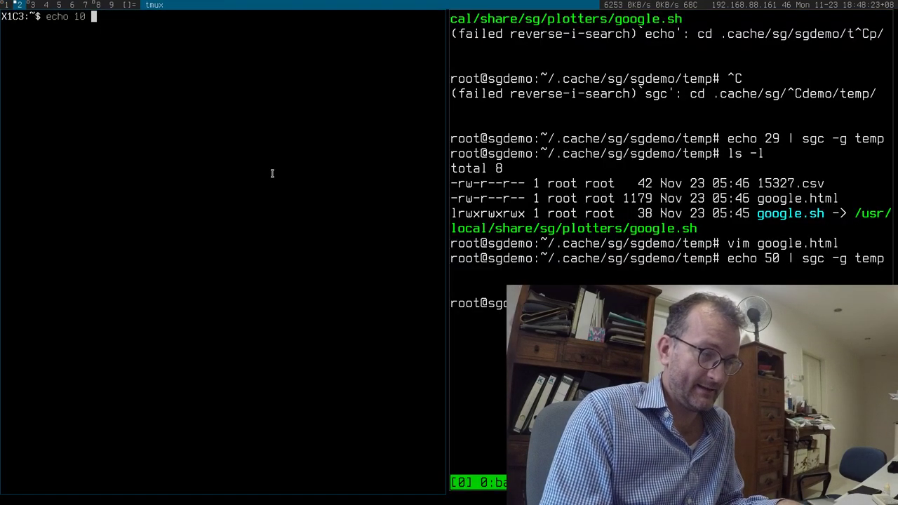
pyautogui.write('| sgc -')
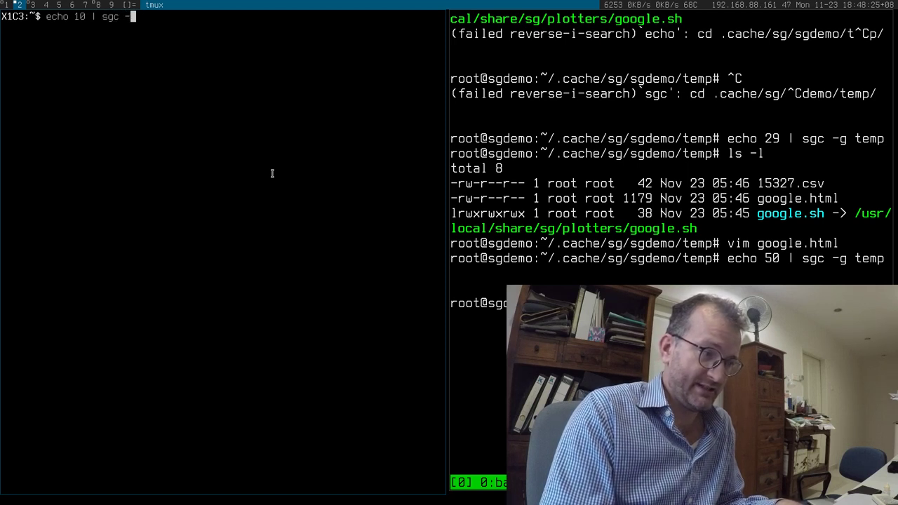
pyautogui.write('g ')
pyautogui.write('foobar')
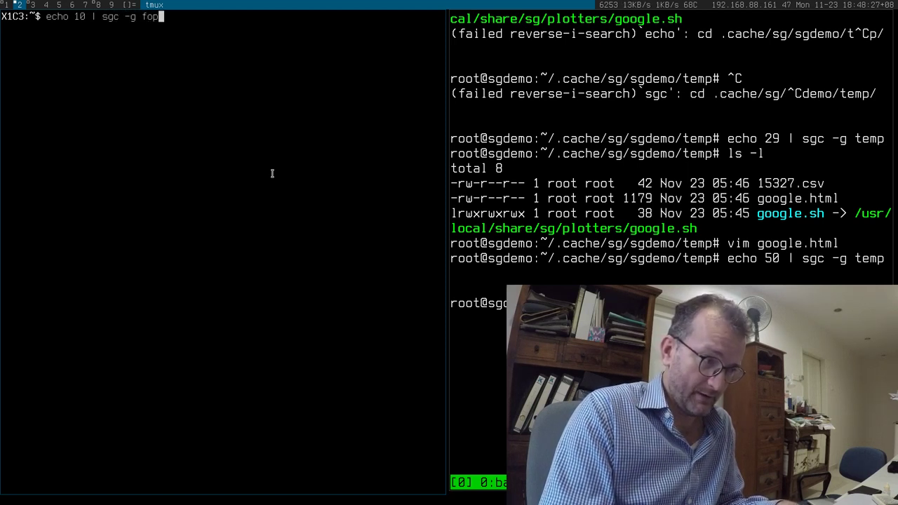
pyautogui.press('BackSpace')
pyautogui.press('BackSpace')
pyautogui.press('BackSpace')
pyautogui.write('bar -d')
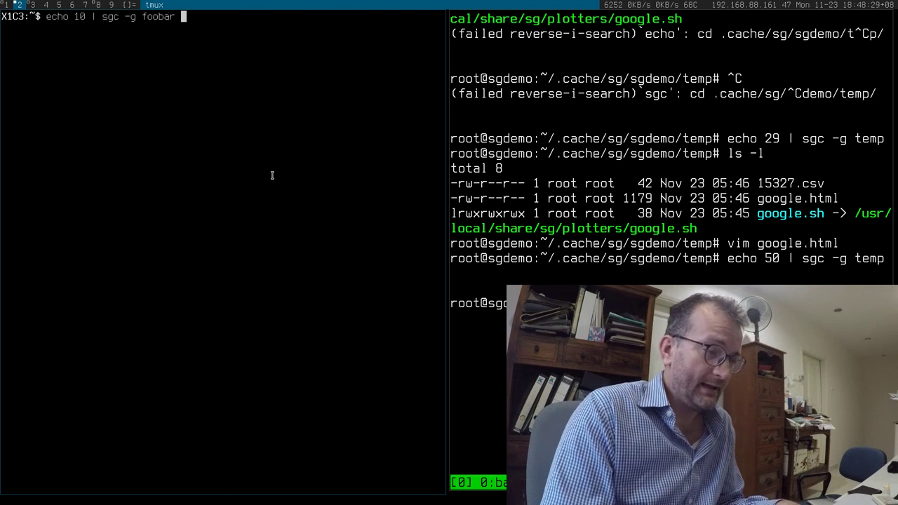
pyautogui.middleClick(273, 175)
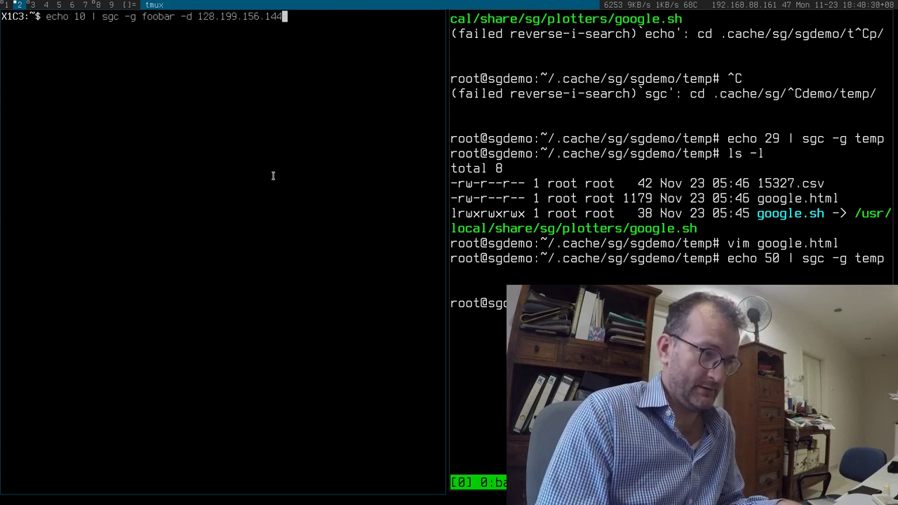
pyautogui.press('Left')
pyautogui.press('Left')
pyautogui.press('Left')
pyautogui.press('Left')
pyautogui.press('Left')
pyautogui.press('Left')
pyautogui.press('Left')
pyautogui.press('Left')
pyautogui.press('Left')
pyautogui.press('Left')
pyautogui.press('Left')
pyautogui.press('Left')
pyautogui.press('Left')
pyautogui.press('Left')
pyautogui.press('Left')
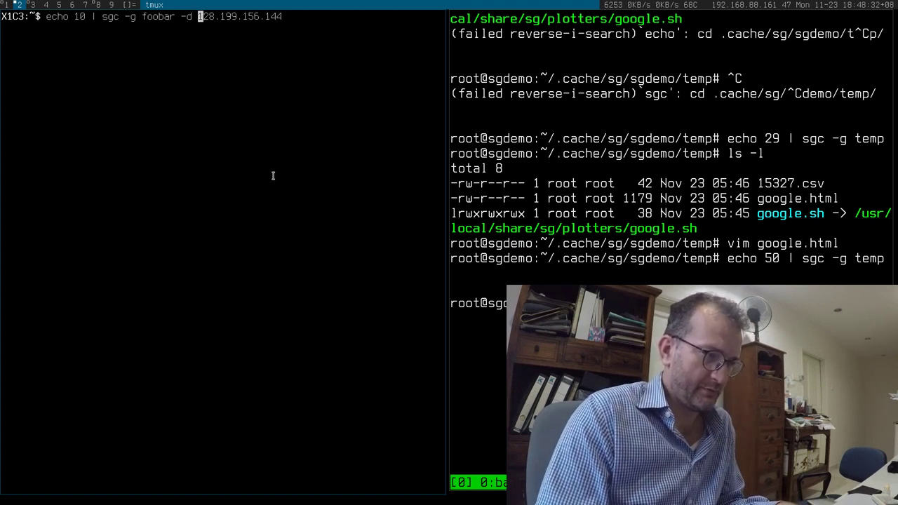
pyautogui.write('root@')
pyautogui.press('Return')
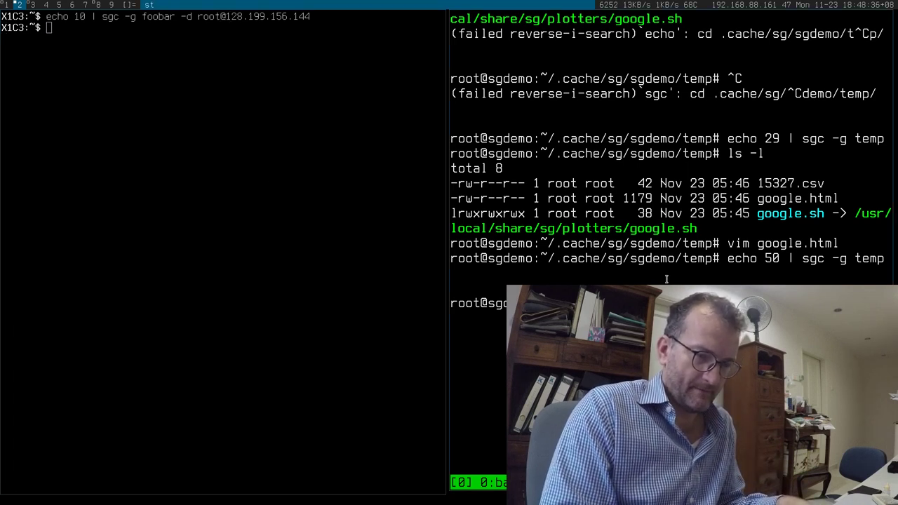
# - On the droplet, list ~/.cache/sg and the new X1C3 folder, then print the stored foobar value
pyautogui.press('Return')
pyautogui.press('Return')
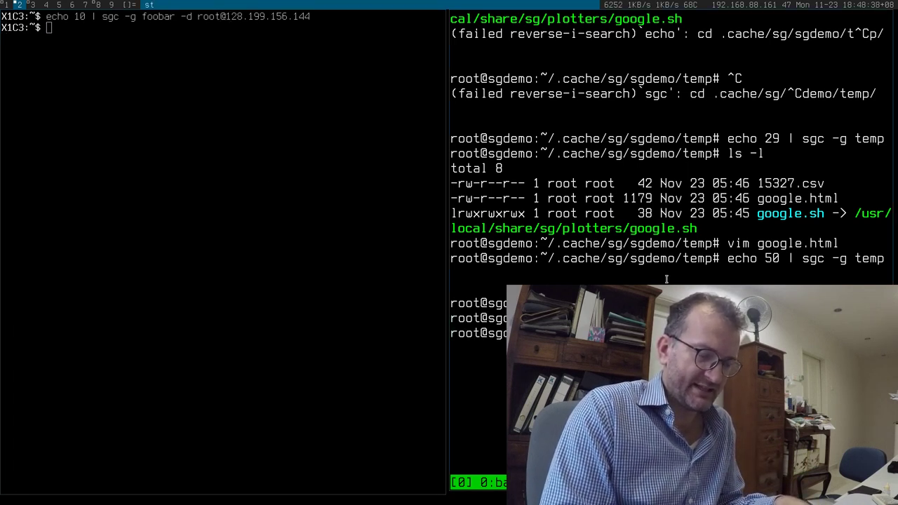
pyautogui.press('Return')
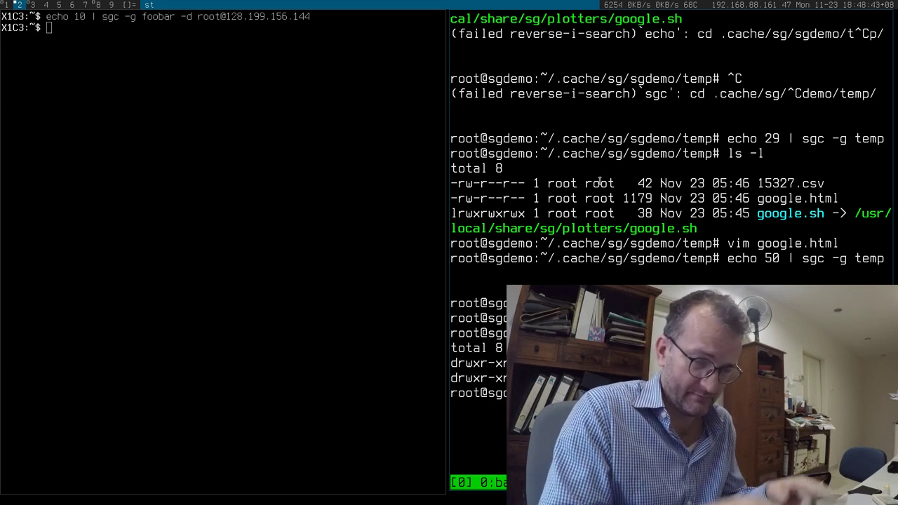
pyautogui.press('Return')
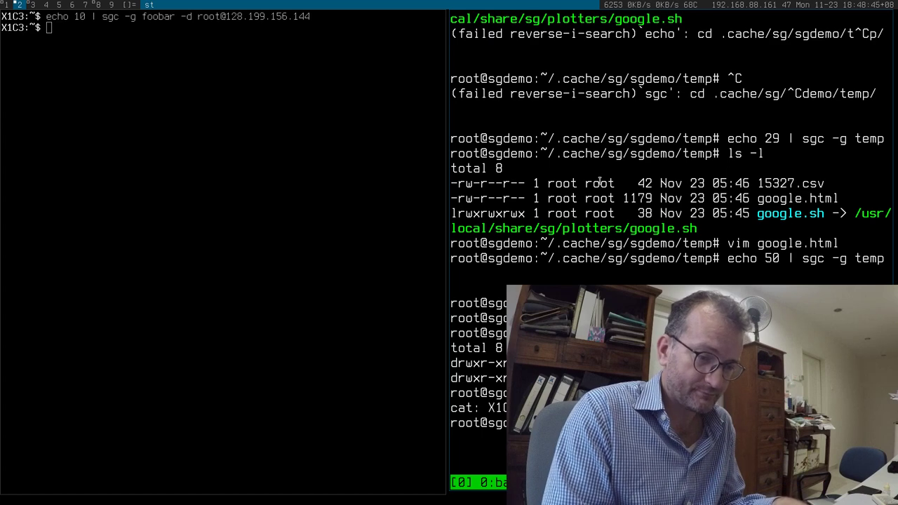
pyautogui.press('Return')
pyautogui.press('Up')
pyautogui.press('Return')
pyautogui.press('Return')
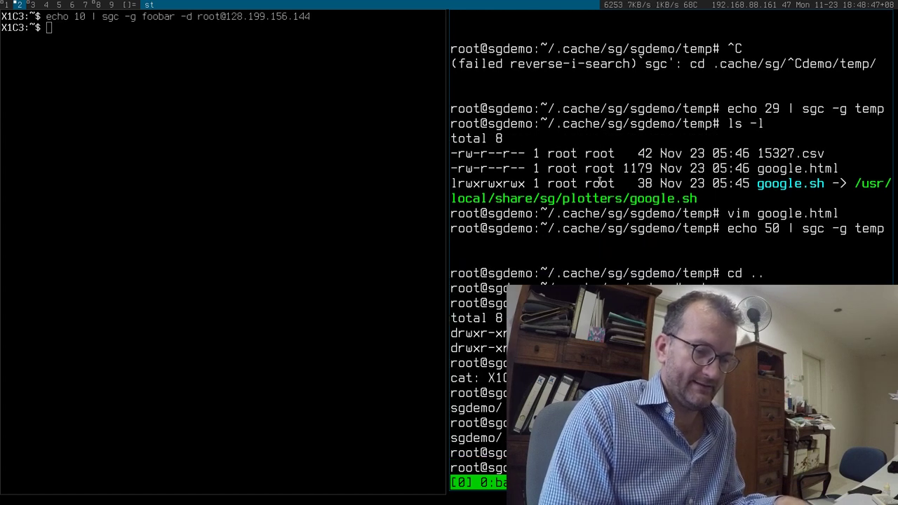
pyautogui.press('Return')
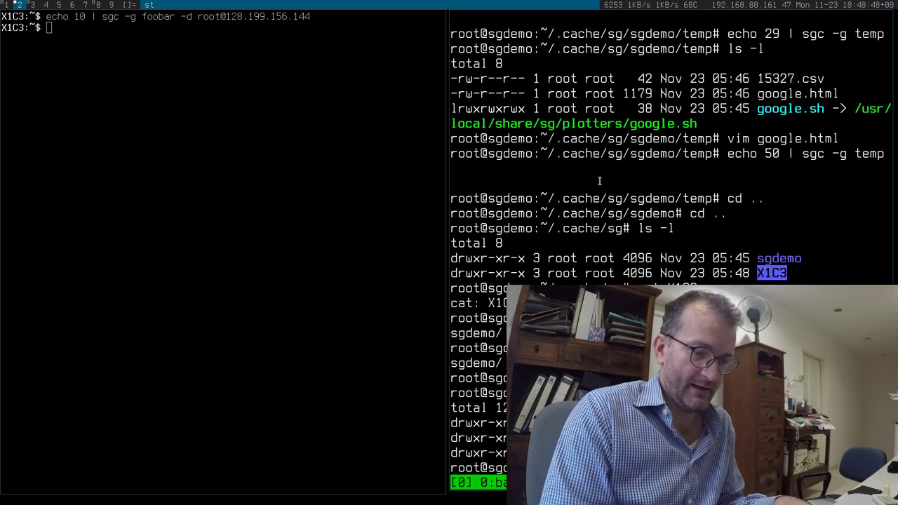
pyautogui.press('Return')
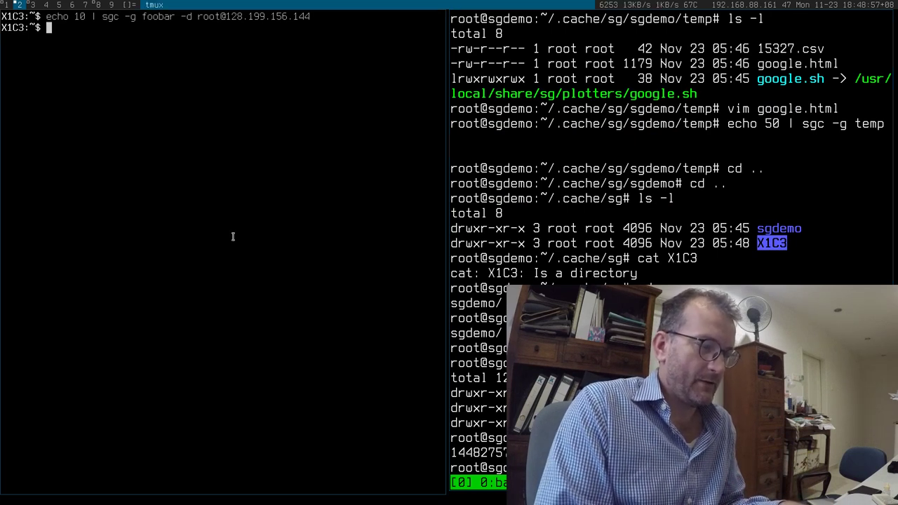
pyautogui.write('cd ~/.ca')
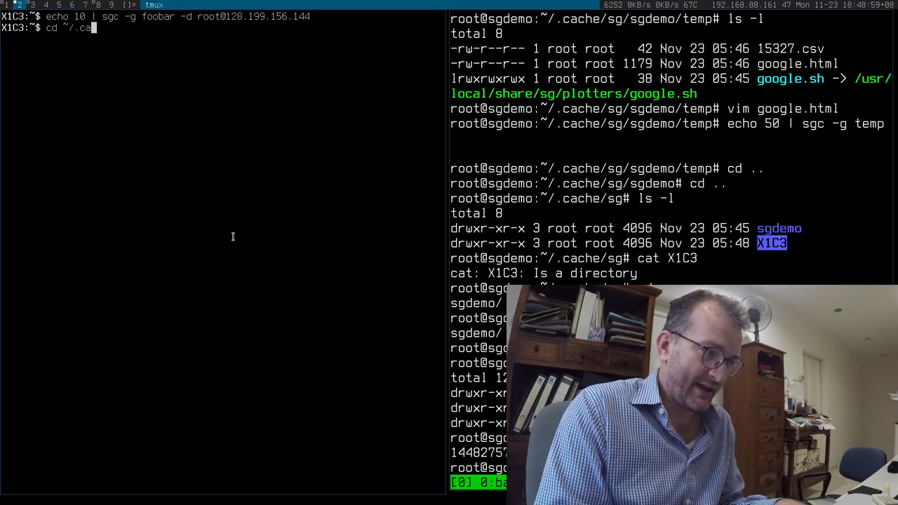
pyautogui.press('Tab')
pyautogui.write('foo')
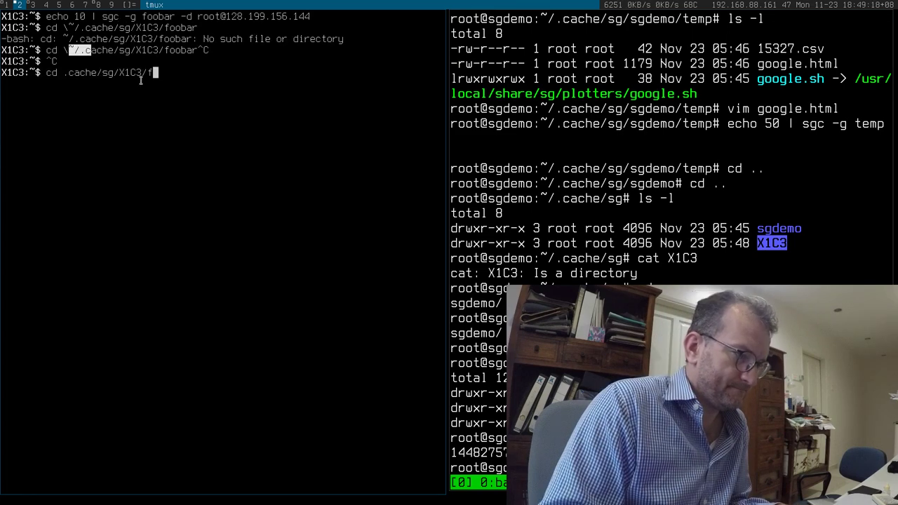
pyautogui.press('Tab')
pyautogui.press('Return')
pyautogui.write('ls')
pyautogui.press('Return')
pyautogui.write('ls')
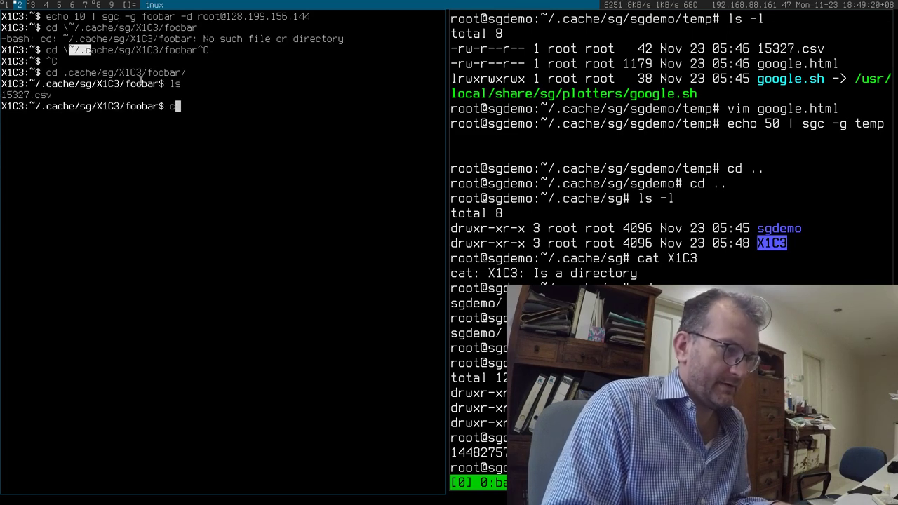
pyautogui.write('t')
pyautogui.press('Tab')
pyautogui.press('Return')
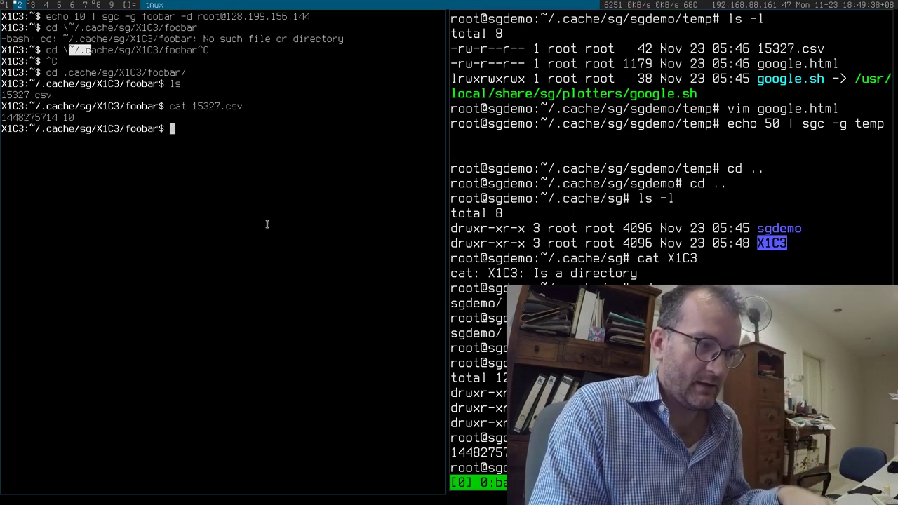
# - Close the local pane and resend the temp push from history with the value 100
pyautogui.hotkey('alt', 'shift', 'c')
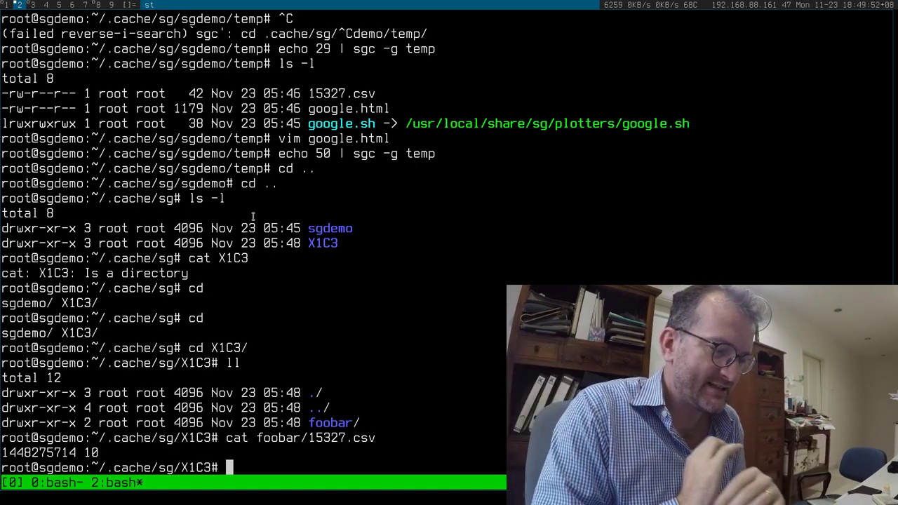
pyautogui.hotkey('ctrl', 'r')
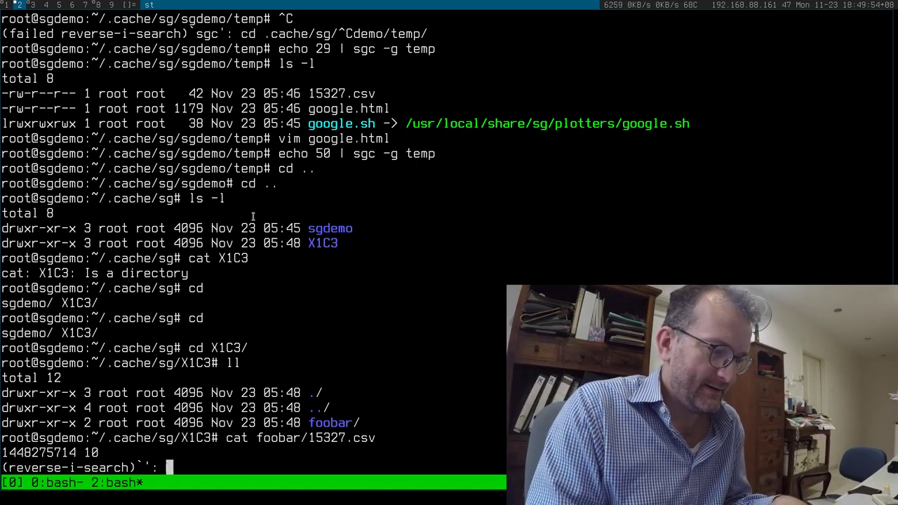
pyautogui.write('echo')
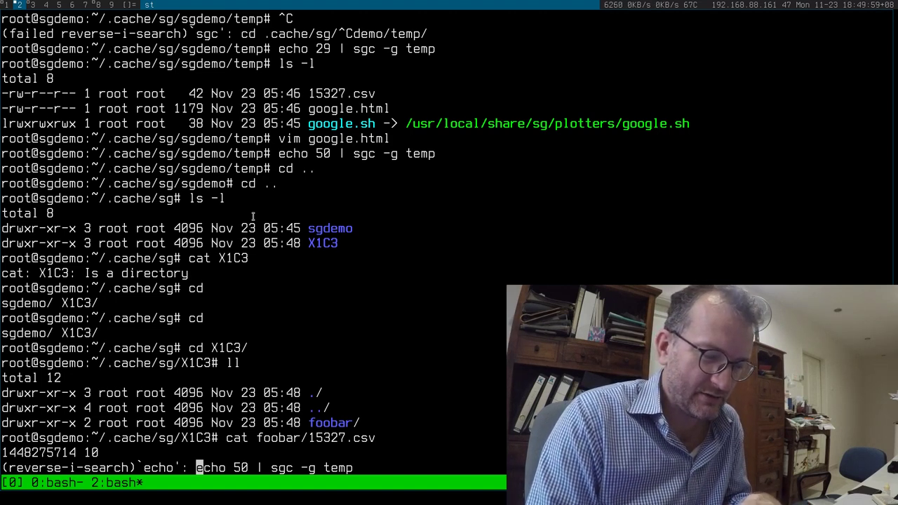
pyautogui.press('Right')
pyautogui.press('Right')
pyautogui.press('Right')
pyautogui.press('Right')
pyautogui.press('Right')
pyautogui.press('Right')
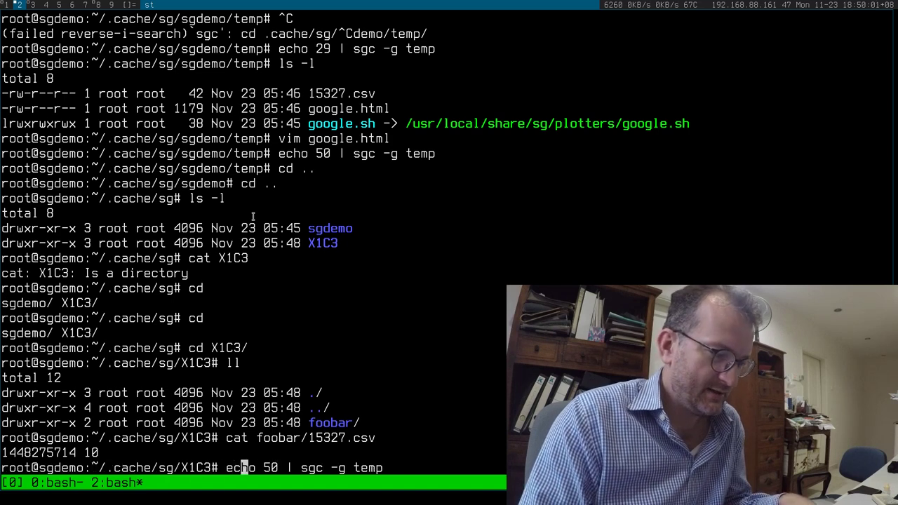
pyautogui.press('BackSpace')
pyautogui.write('1')
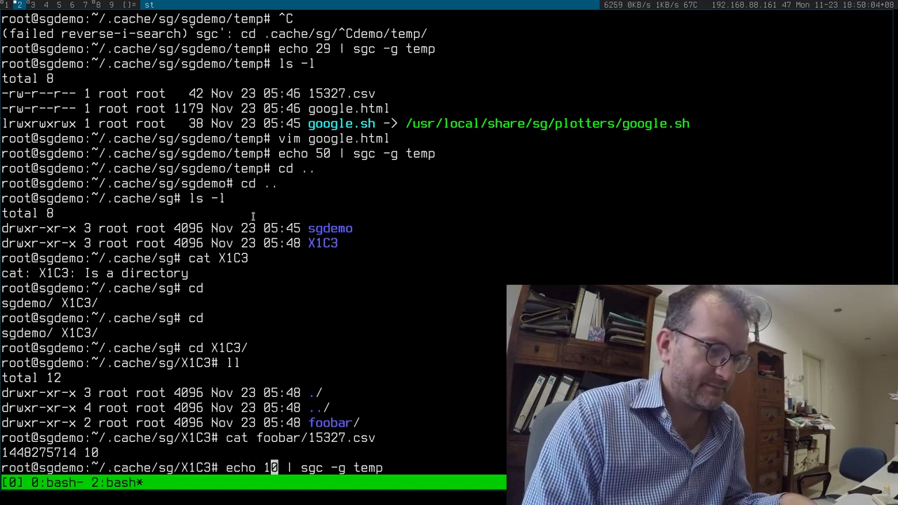
pyautogui.write('0')
pyautogui.press('Return')
pyautogui.hotkey('alt', '1')
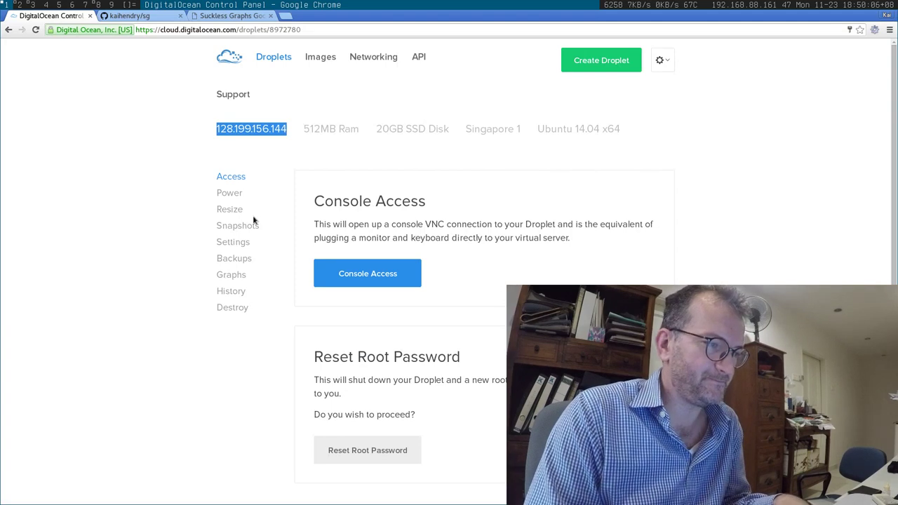
# - Check the Suckless Graphs tab for the temp graph's new 100 point
pyautogui.click(218, 13)
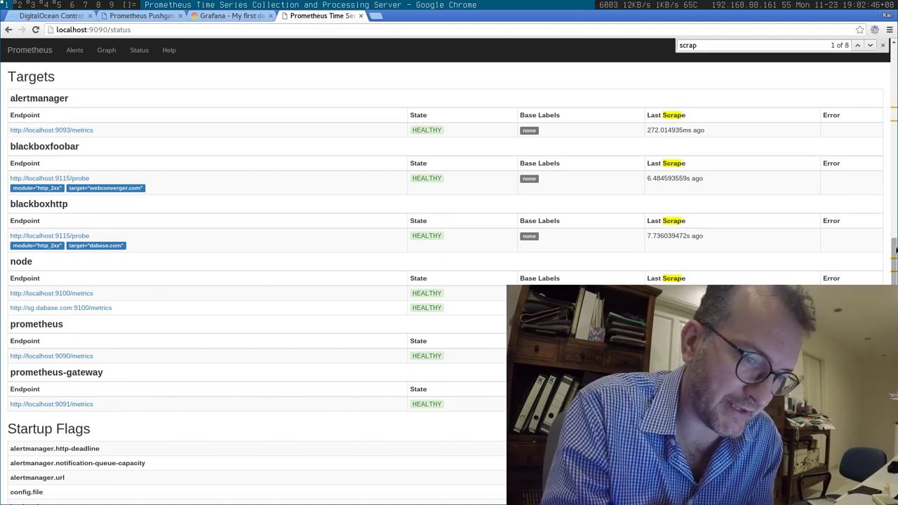
# - Find and highlight the 10s global scrape_interval line on the Prometheus status page, then review the targets
pyautogui.scroll(-6, 895, 250)
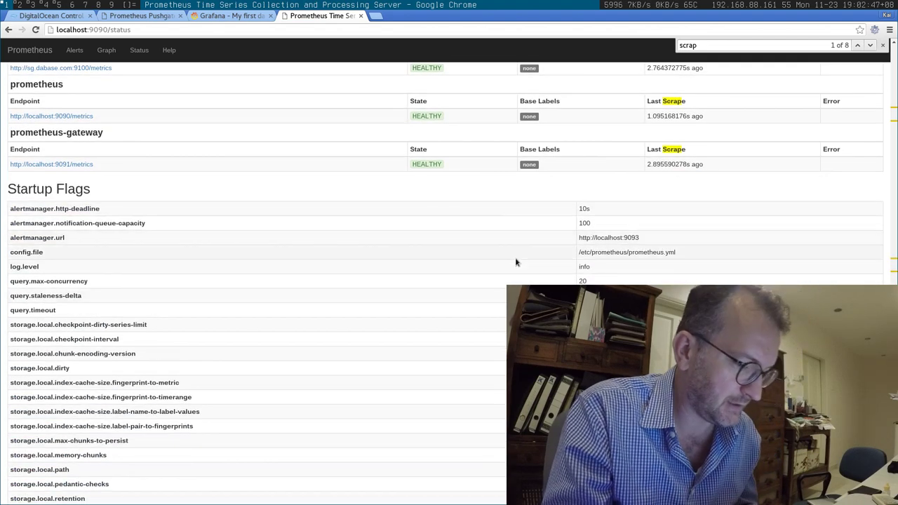
pyautogui.press('BackSpace')
pyautogui.press('BackSpace')
pyautogui.press('BackSpace')
pyautogui.write('b')
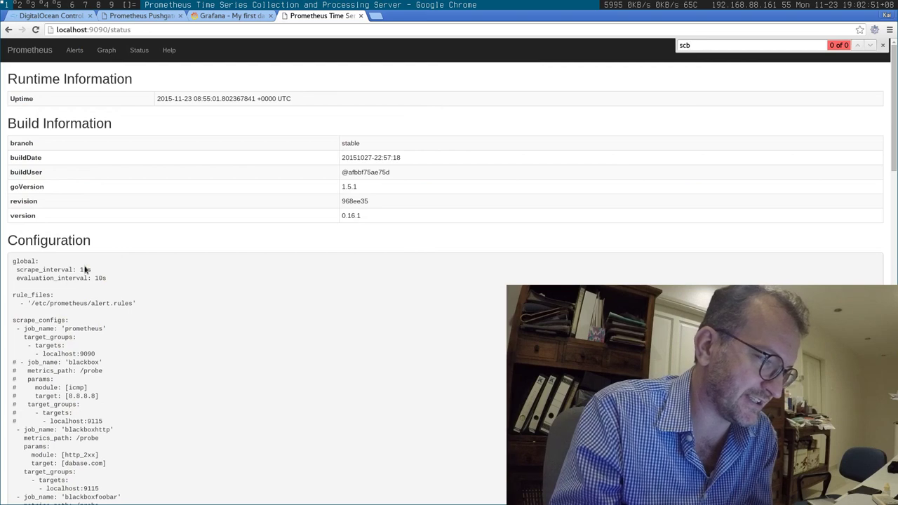
pyautogui.tripleClick(84, 269)
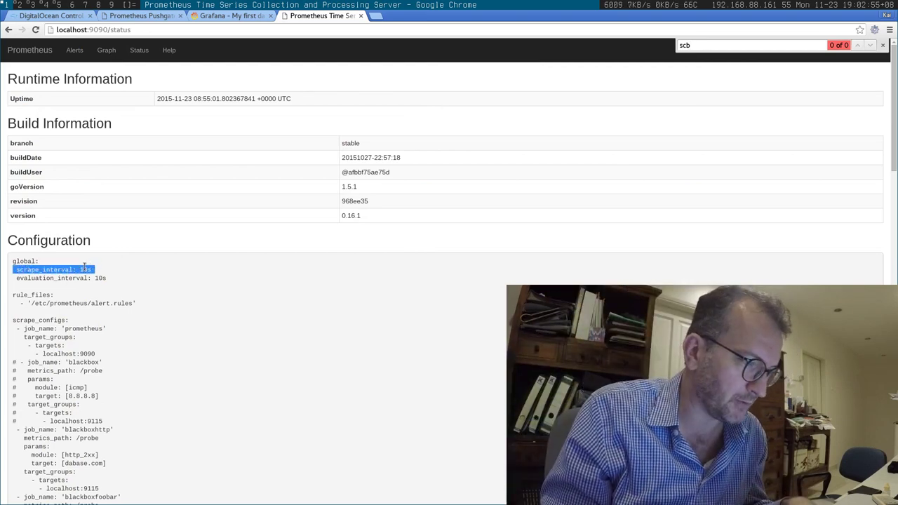
pyautogui.click(157, 236)
pyautogui.scroll(-10, 157, 236)
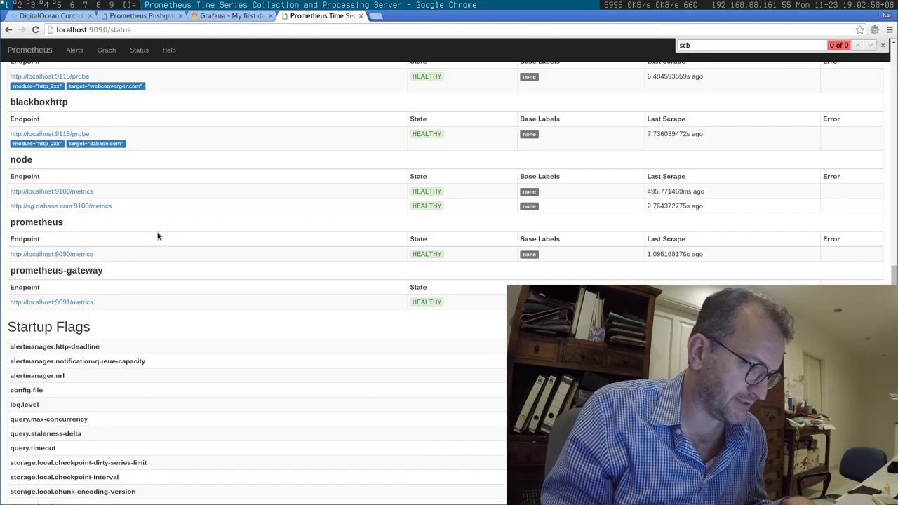
pyautogui.scroll(3, 157, 235)
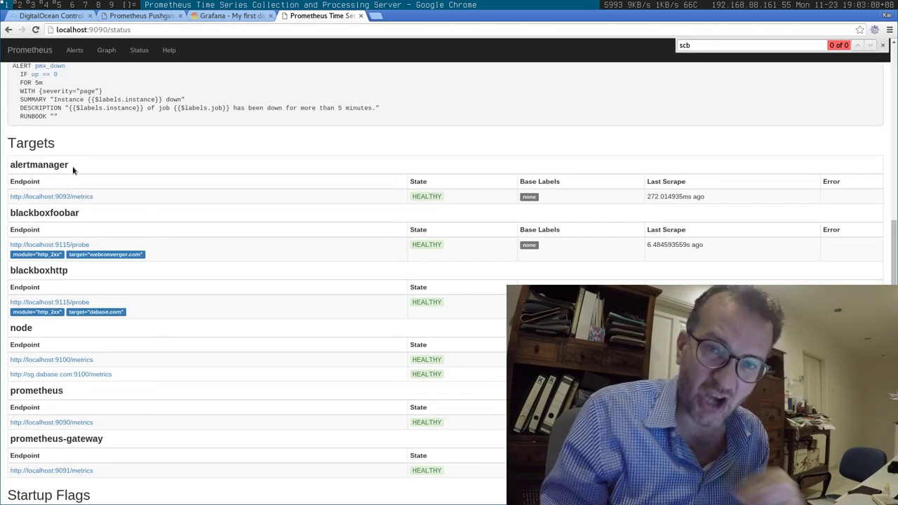
pyautogui.scroll(-2, 73, 170)
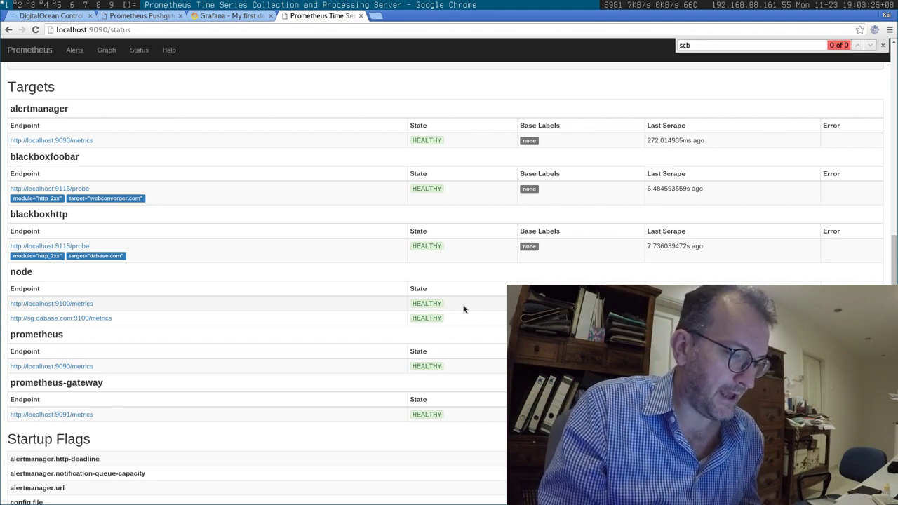
pyautogui.hotkey('alt', '4')
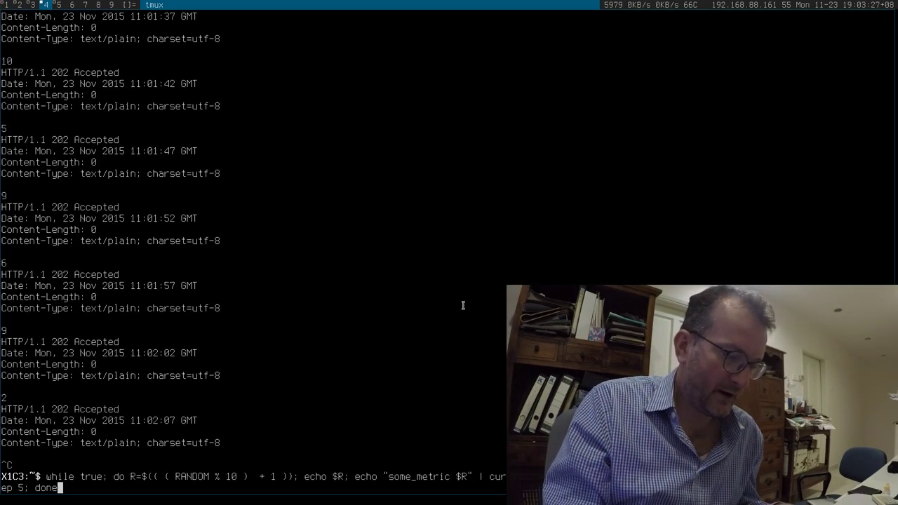
# - Restart the while loop pushing a random some_metric value every 5 seconds
pyautogui.press('Return')
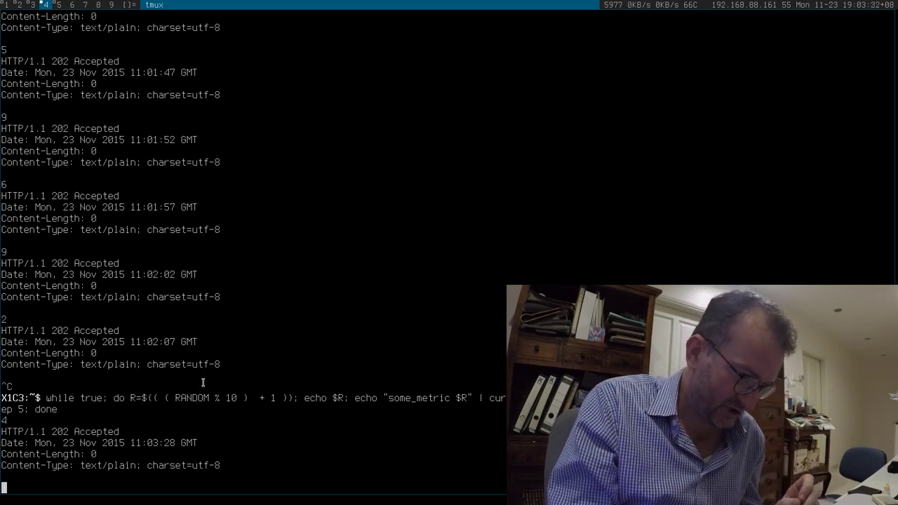
pyautogui.doubleClick(185, 397)
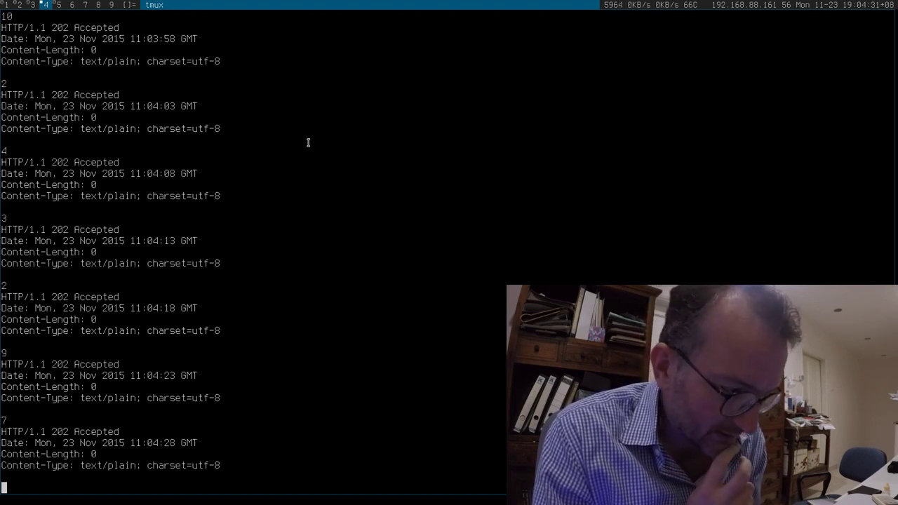
# - Compare Grafana's My first dashboard some_metric graph against the loop's pushed values in tmux
pyautogui.hotkey('alt', '1')
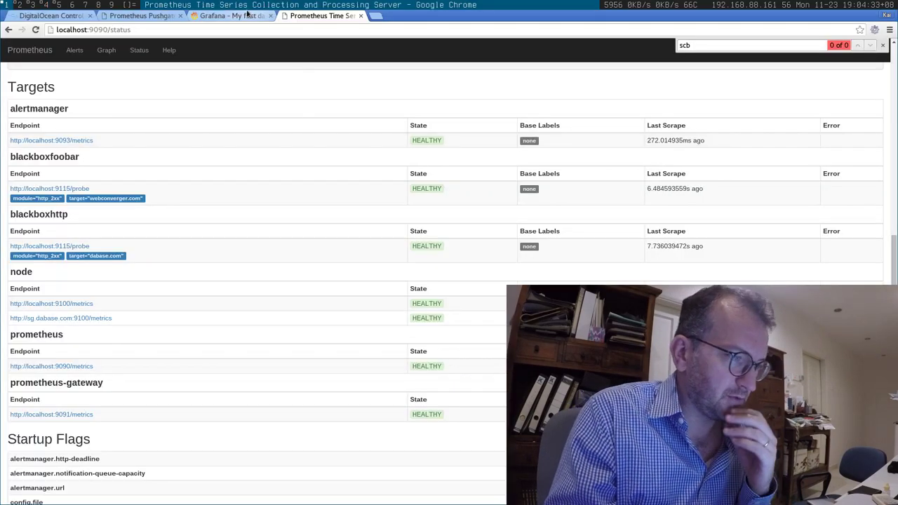
pyautogui.hotkey('ctrl', 'shift', 'Tab')
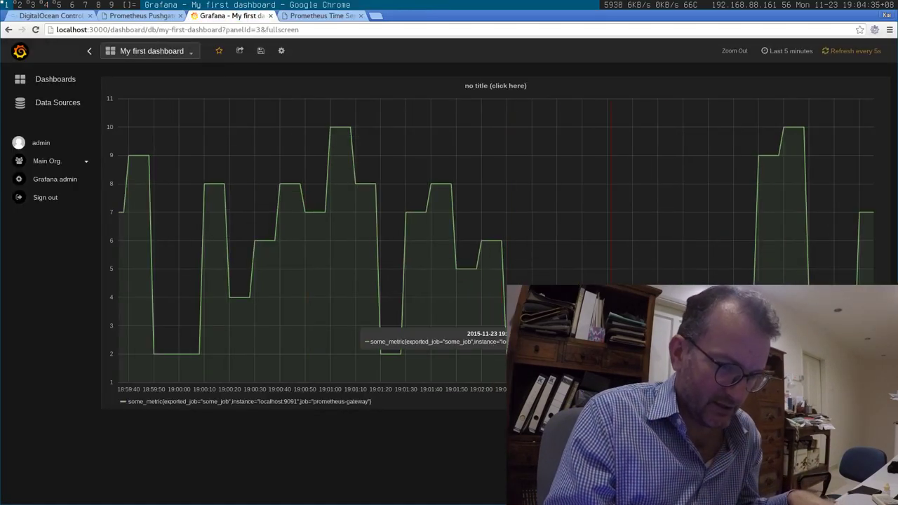
pyautogui.hotkey('alt', '4')
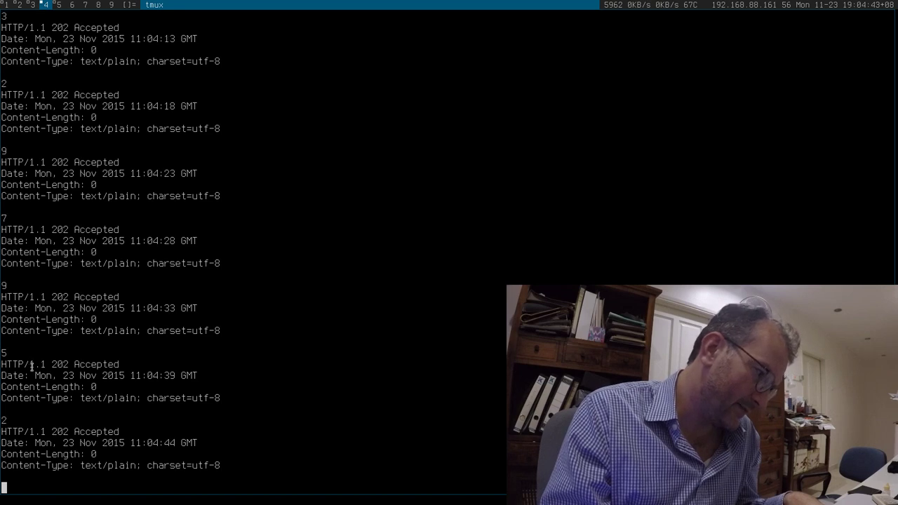
pyautogui.hotkey('alt', '1')
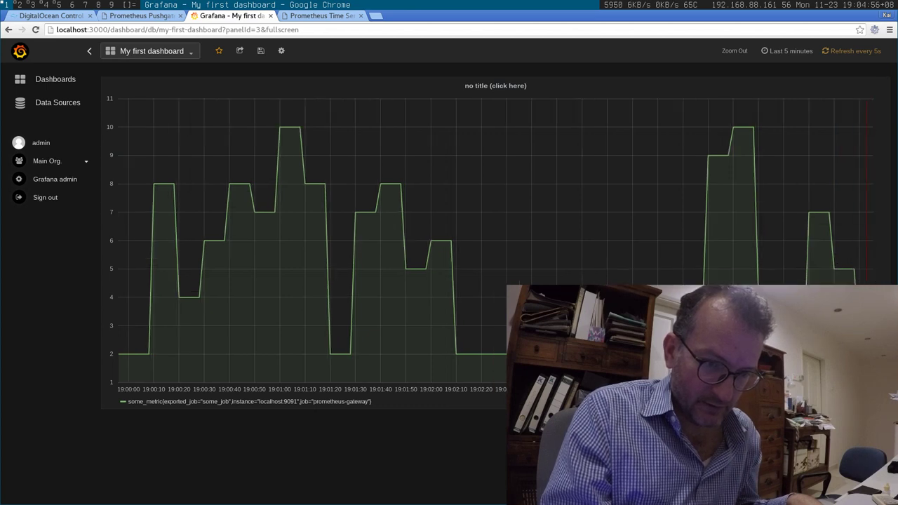
pyautogui.press('super+4')
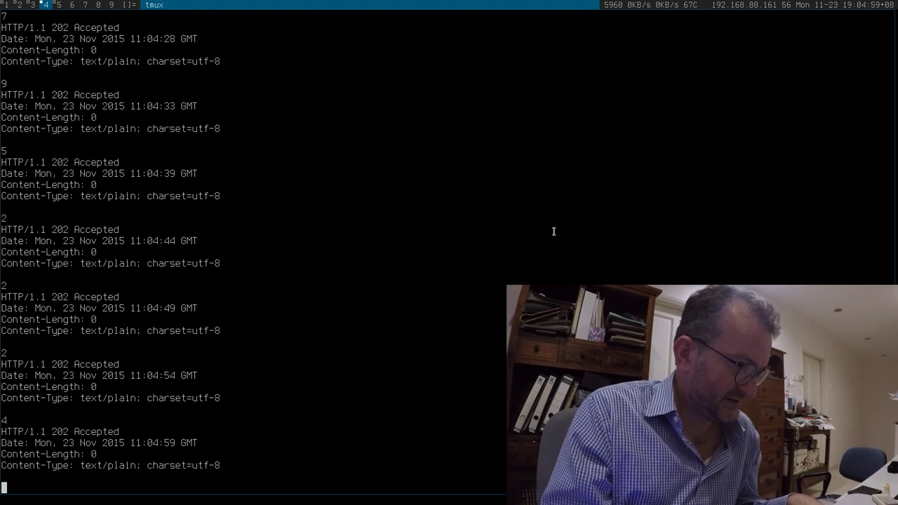
# - Return to Grafana's 'My first dashboard' to view the some_metric graph flat at value 2
pyautogui.press('super+1')
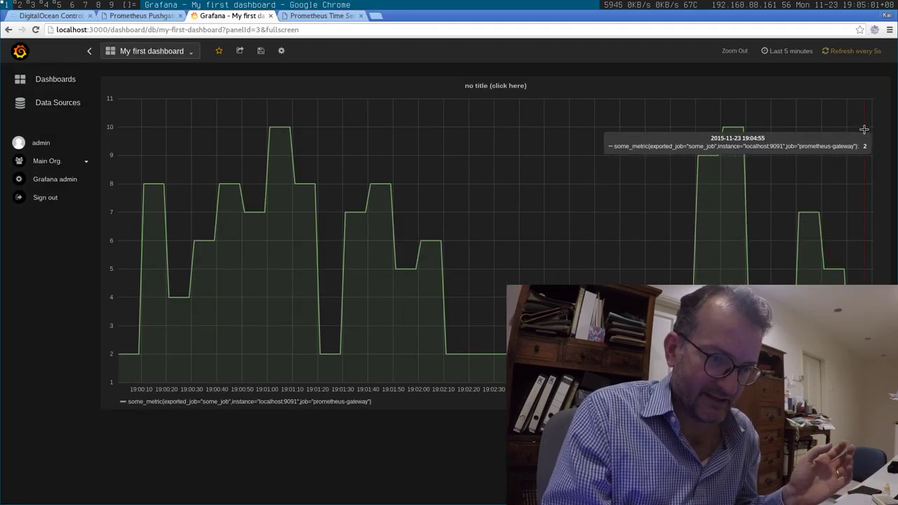